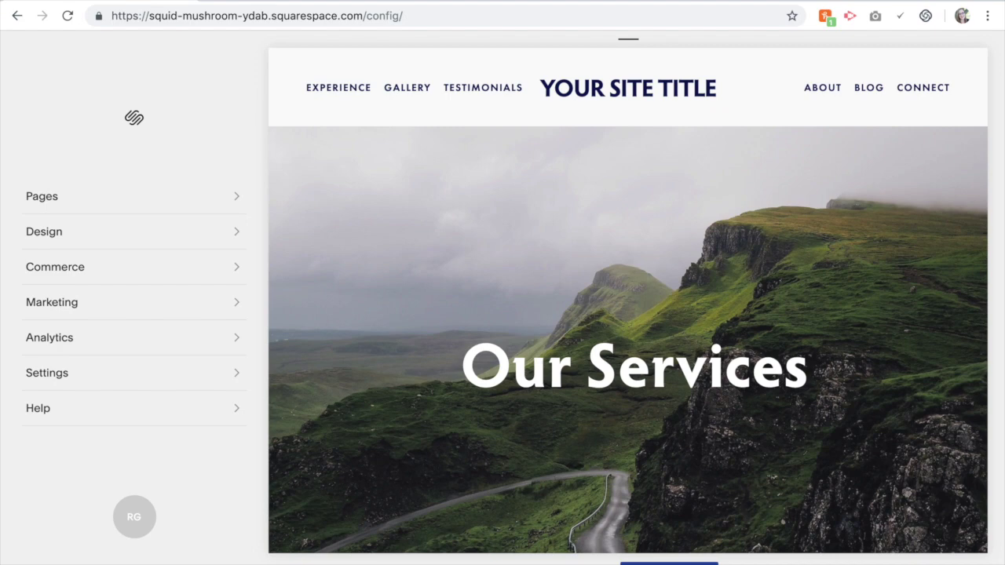
Examine the services page from its banner through the service buttons to the Service 1 and Service 2 sections
mouse_move(680, 406)
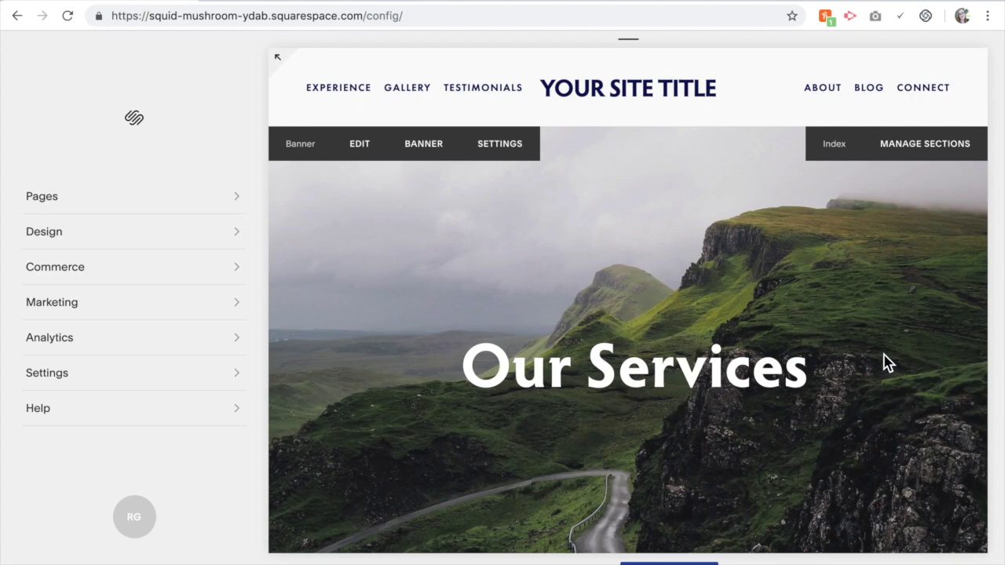
scroll(887, 362, "down", 5)
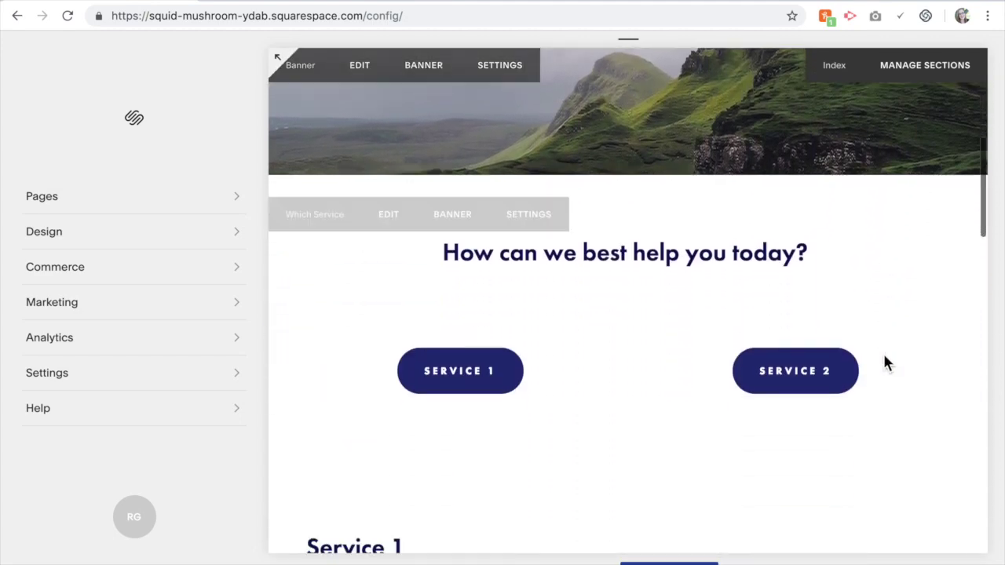
scroll(886, 363, "down", 1)
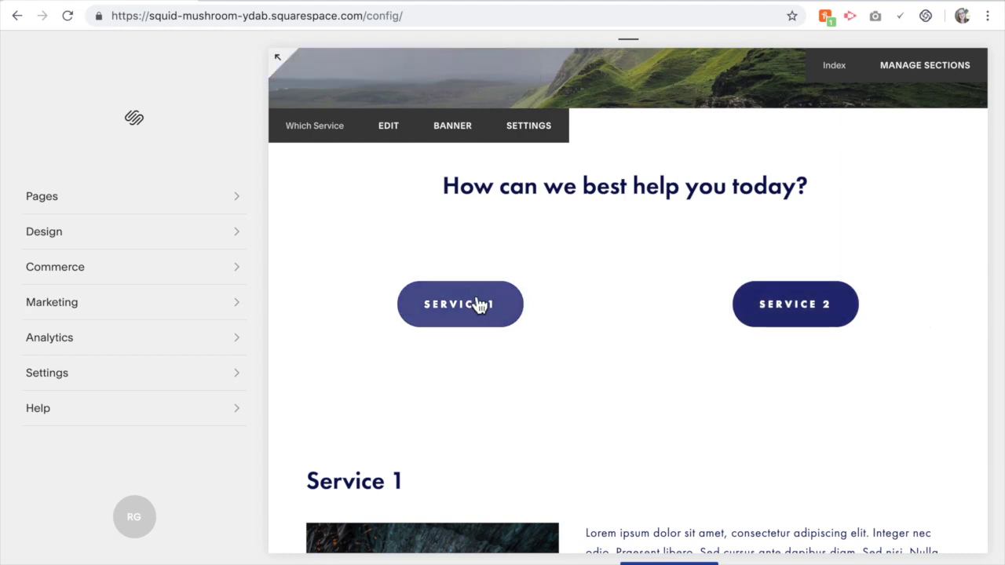
scroll(466, 463, "down", 5)
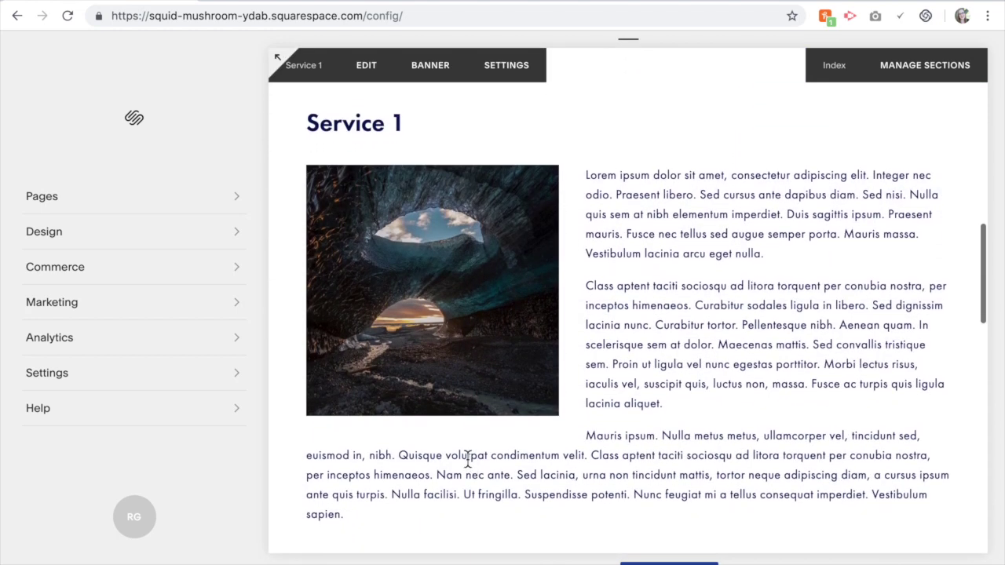
scroll(467, 458, "up", 6)
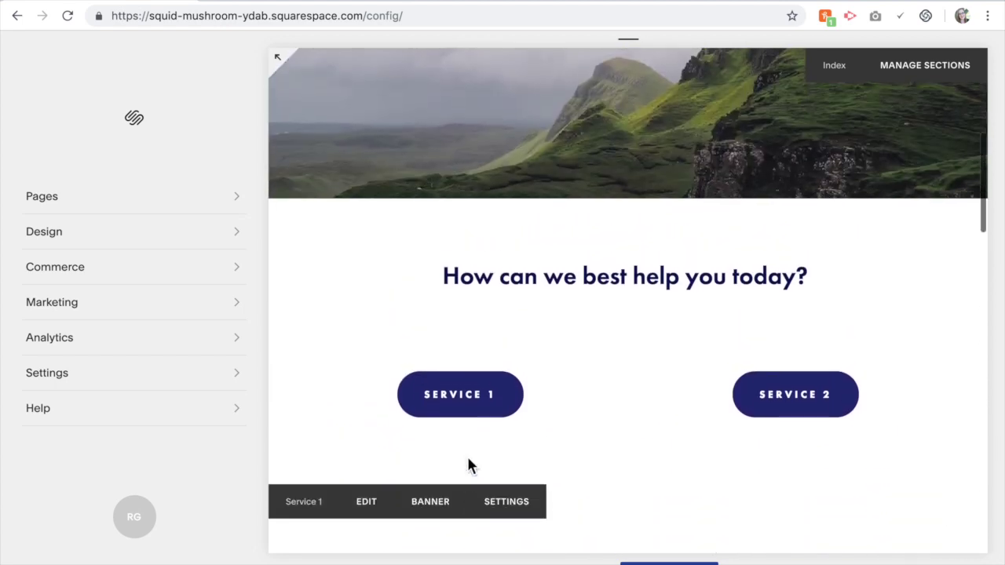
scroll(468, 465, "up", 1)
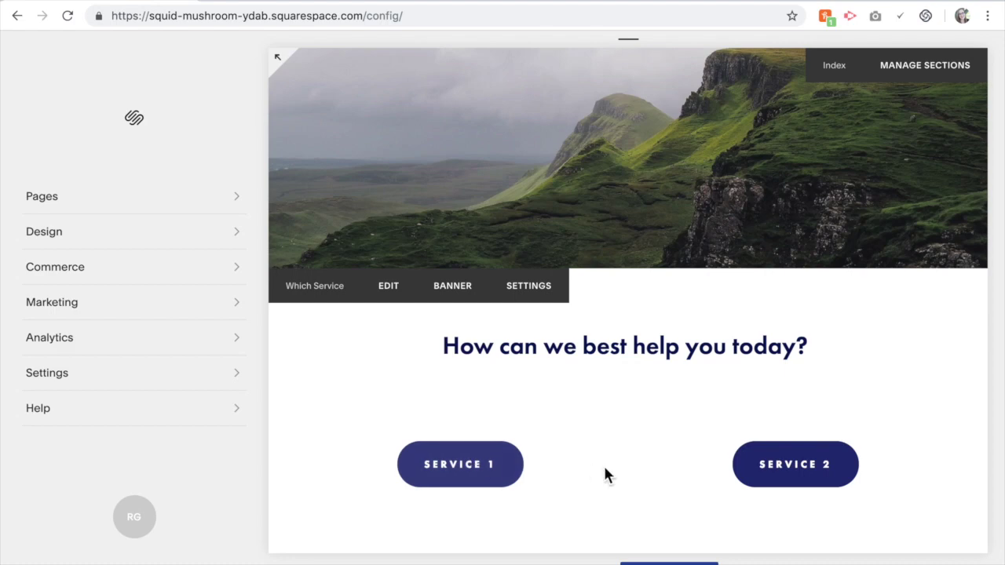
scroll(610, 470, "down", 1)
scroll(602, 431, "down", 7)
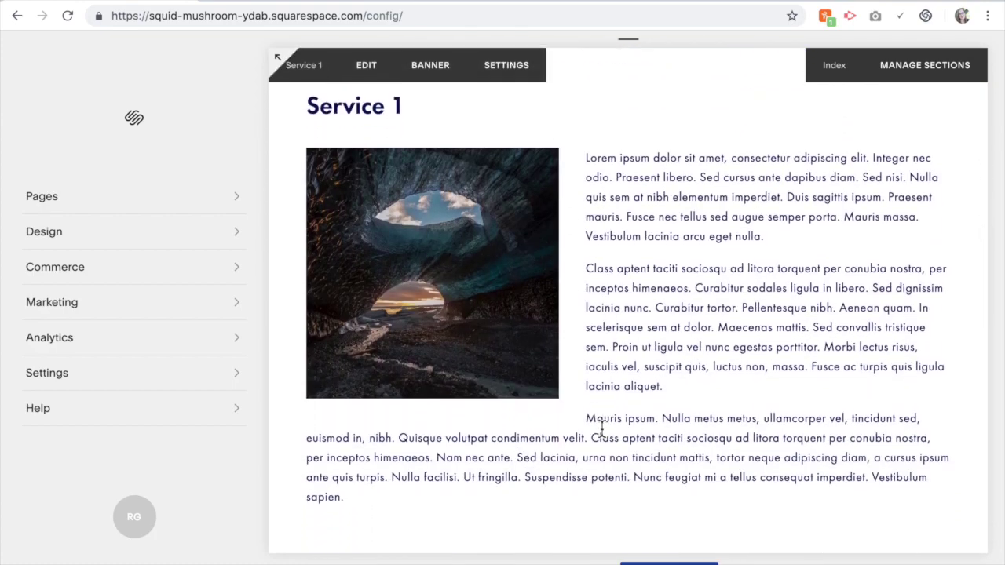
scroll(601, 432, "up", 6)
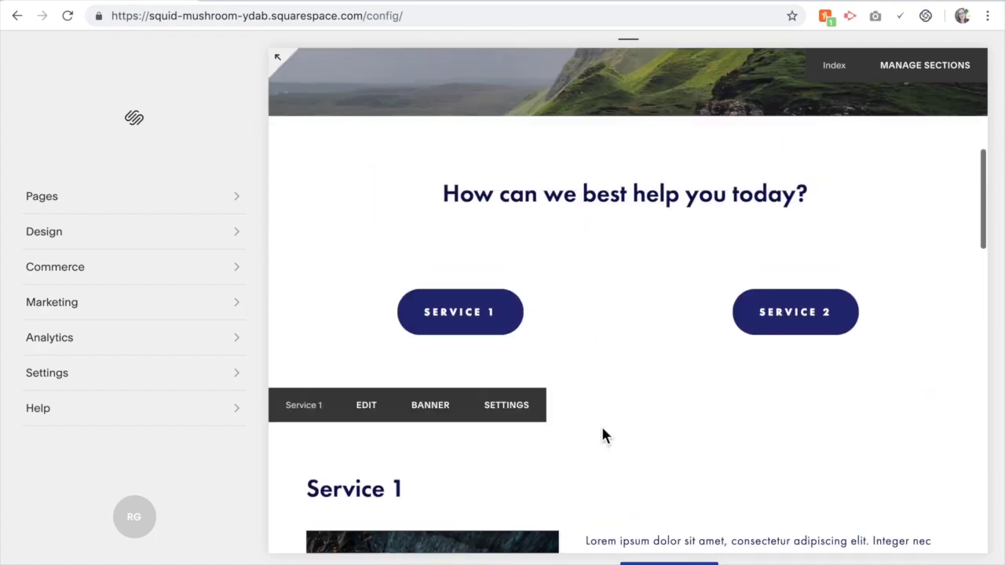
scroll(787, 432, "down", 11)
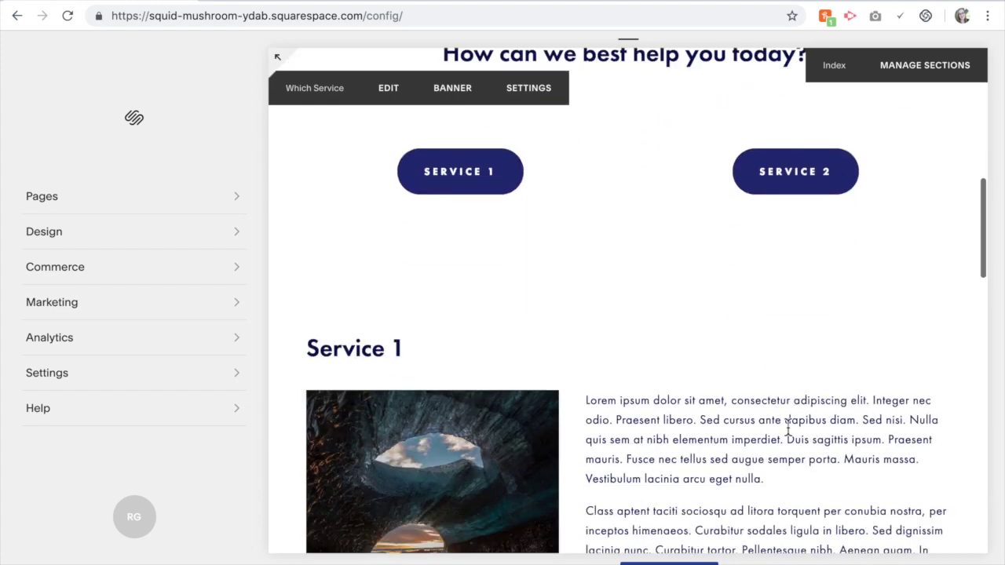
scroll(787, 427, "down", 2)
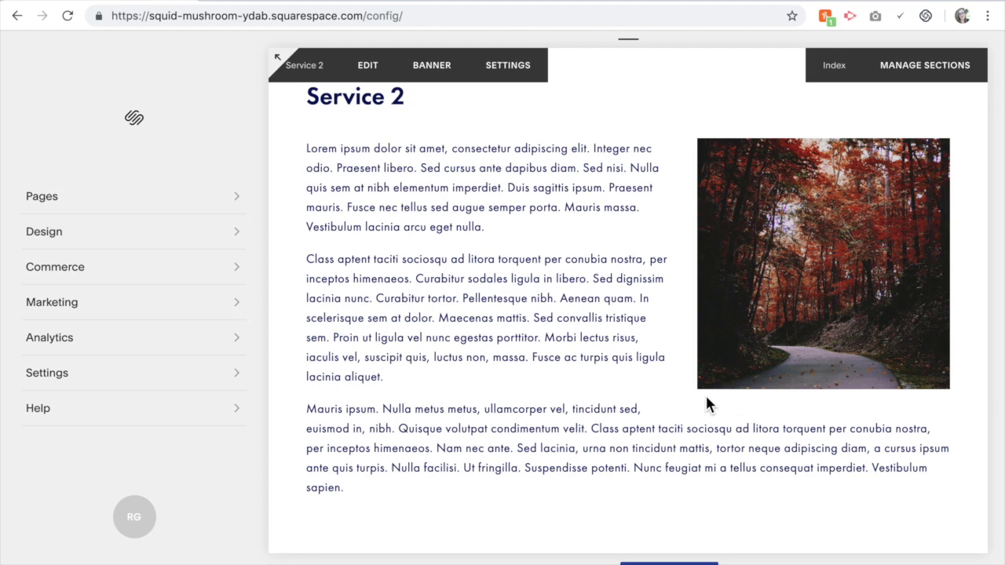
Open the Index Page from the site's list of unlinked pages
left_click(151, 205)
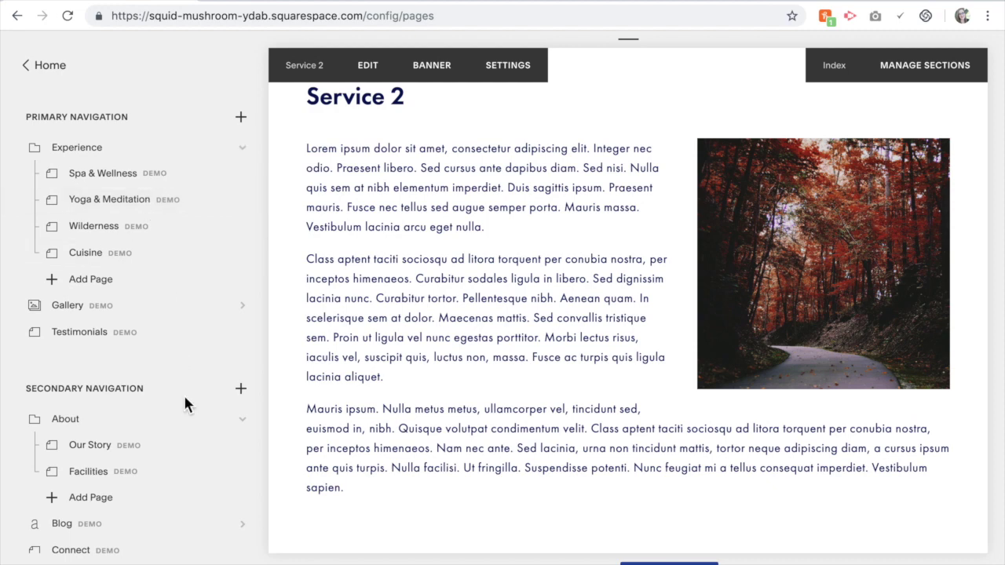
scroll(186, 404, "down", 7)
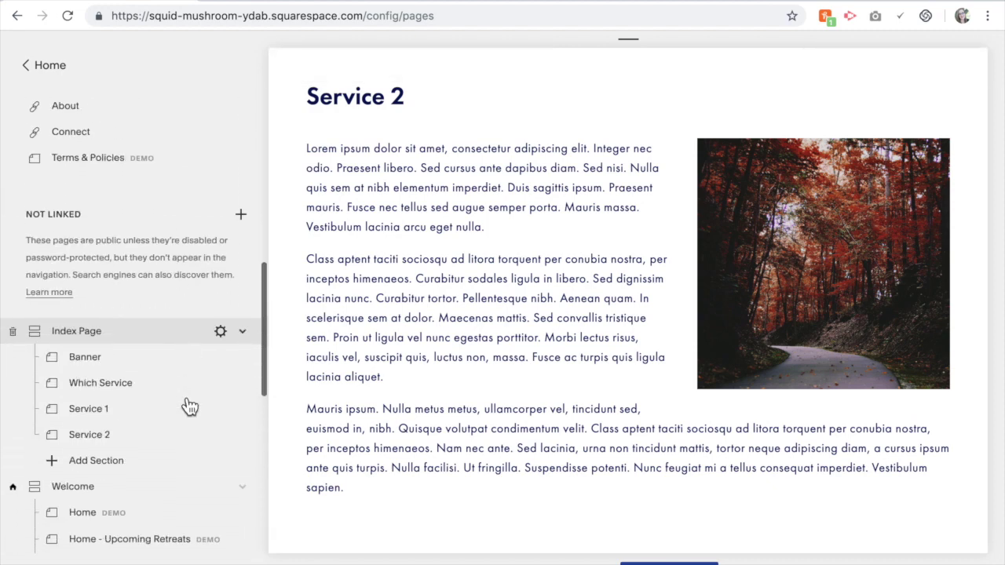
left_click(118, 334)
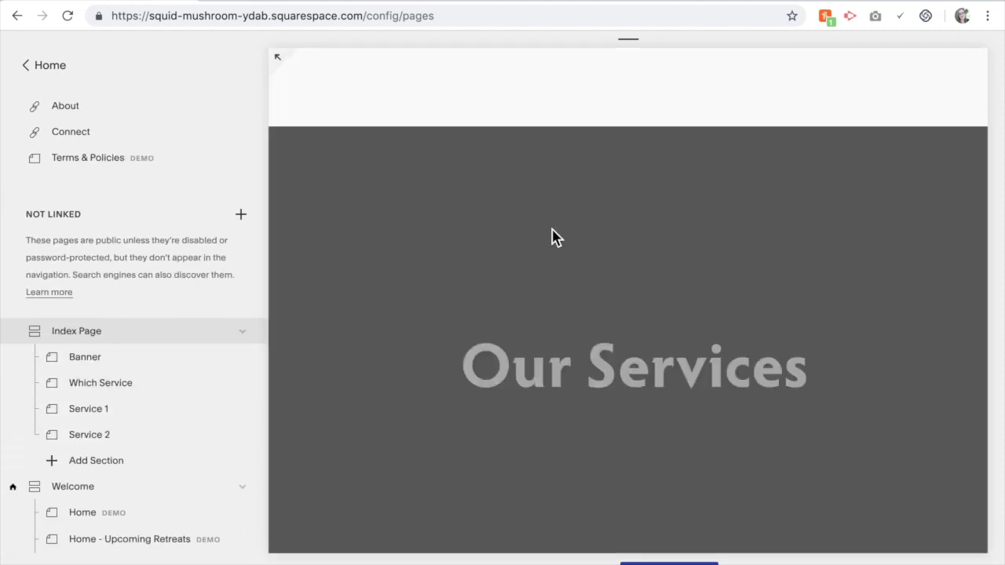
Open the Which Service section for editing, inspect its Service 1 and Service 2 button blocks, and save the section
scroll(553, 237, "down", 4)
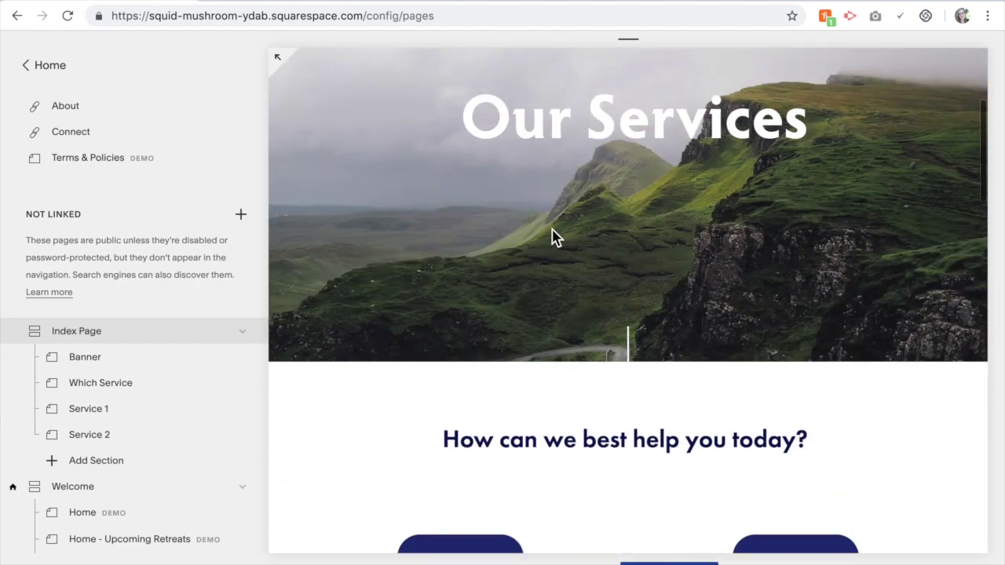
scroll(553, 237, "down", 3)
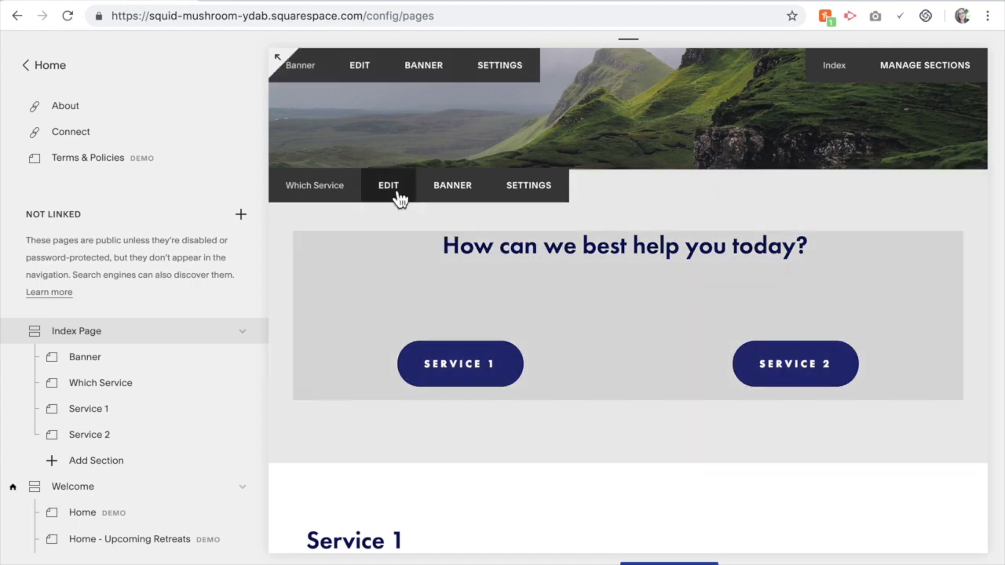
left_click(390, 189)
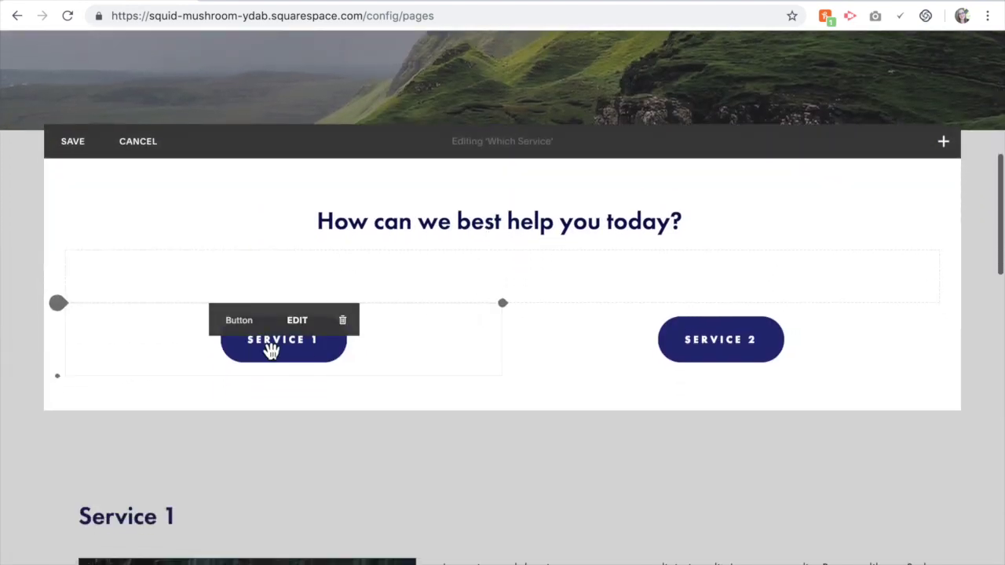
mouse_move(307, 357)
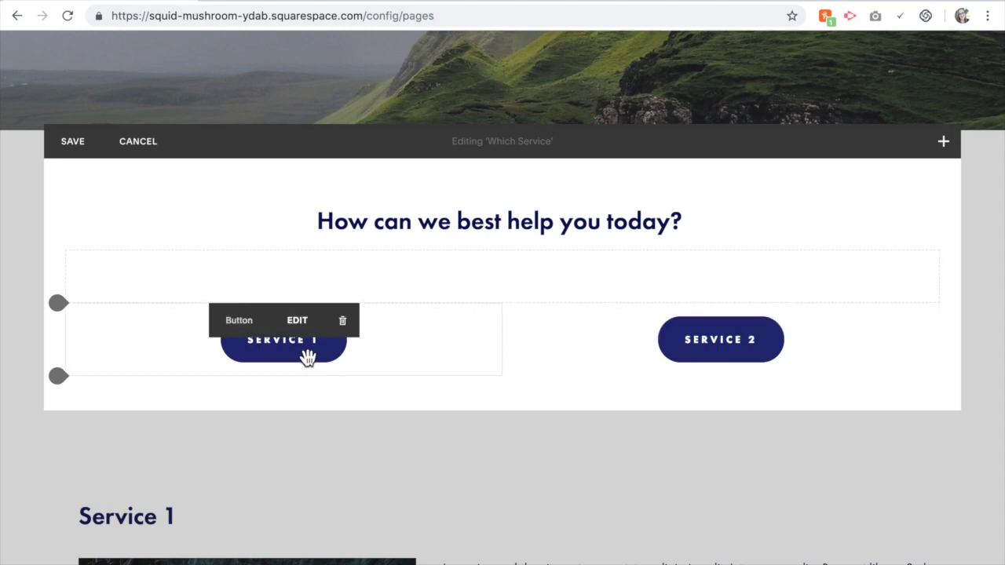
mouse_move(792, 362)
mouse_move(266, 359)
mouse_move(719, 380)
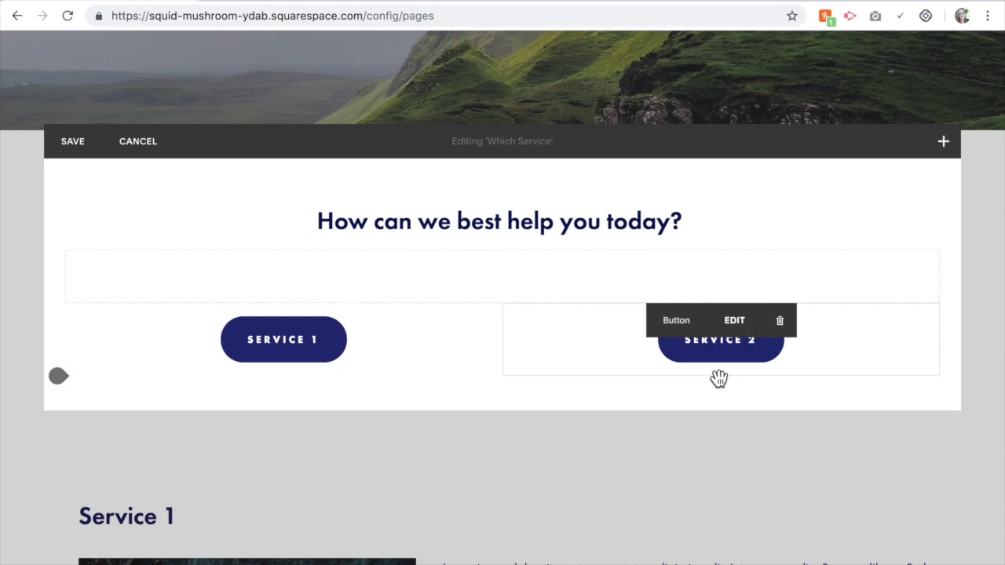
mouse_move(360, 370)
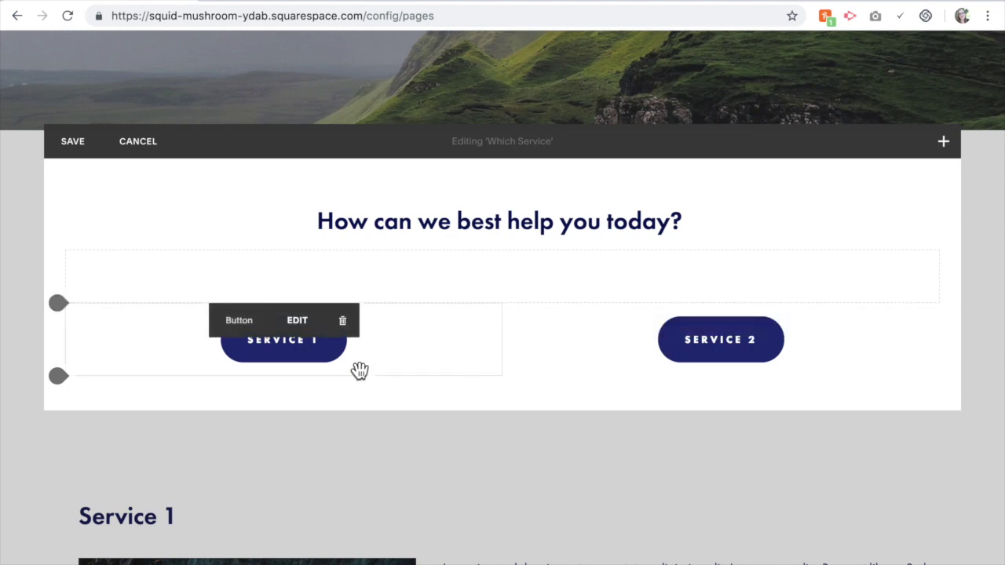
left_click(72, 143)
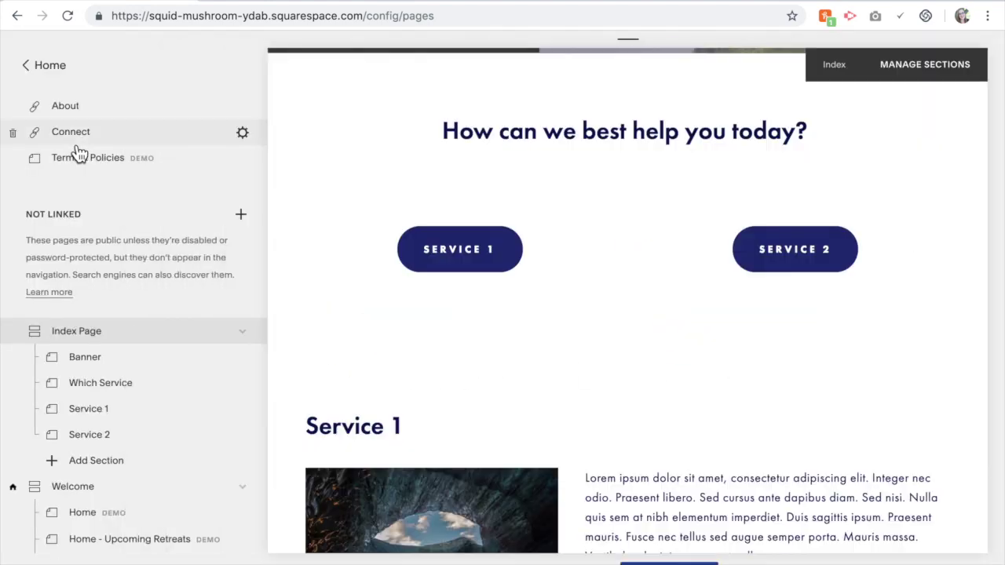
Open the Service 1 section for editing and insert a Code block above its heading
scroll(595, 145, "up", 3)
scroll(595, 146, "down", 4)
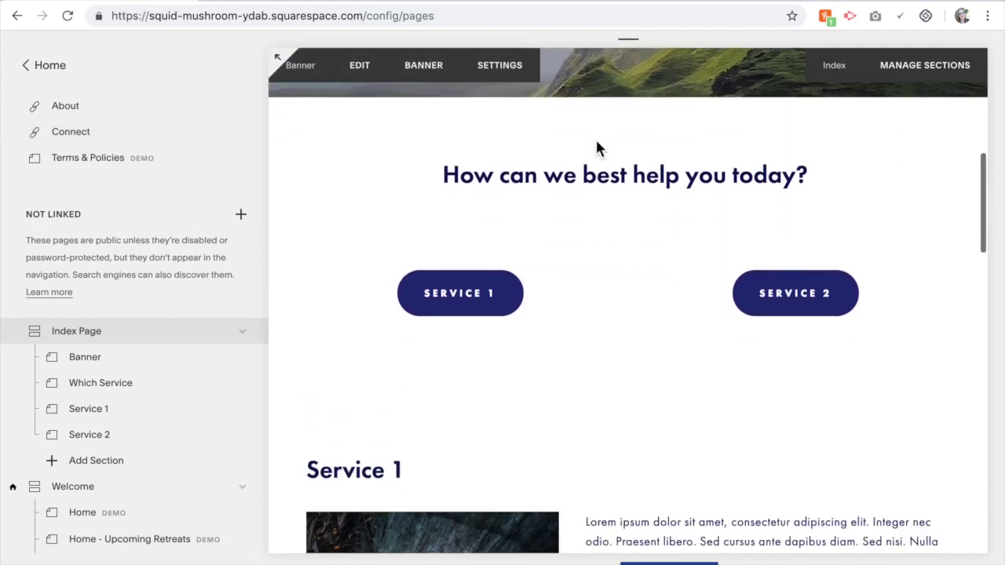
scroll(597, 149, "down", 3)
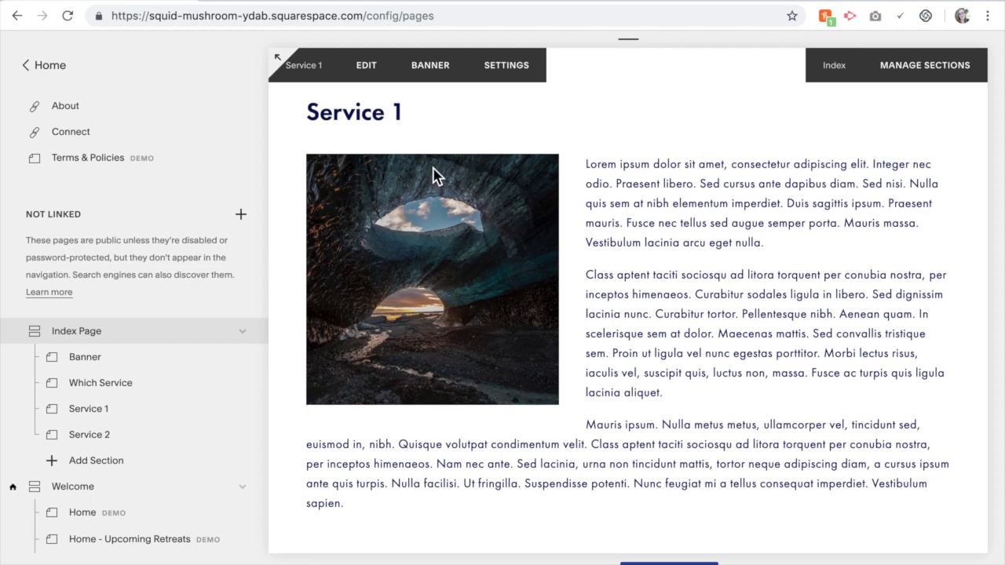
scroll(380, 163, "up", 1)
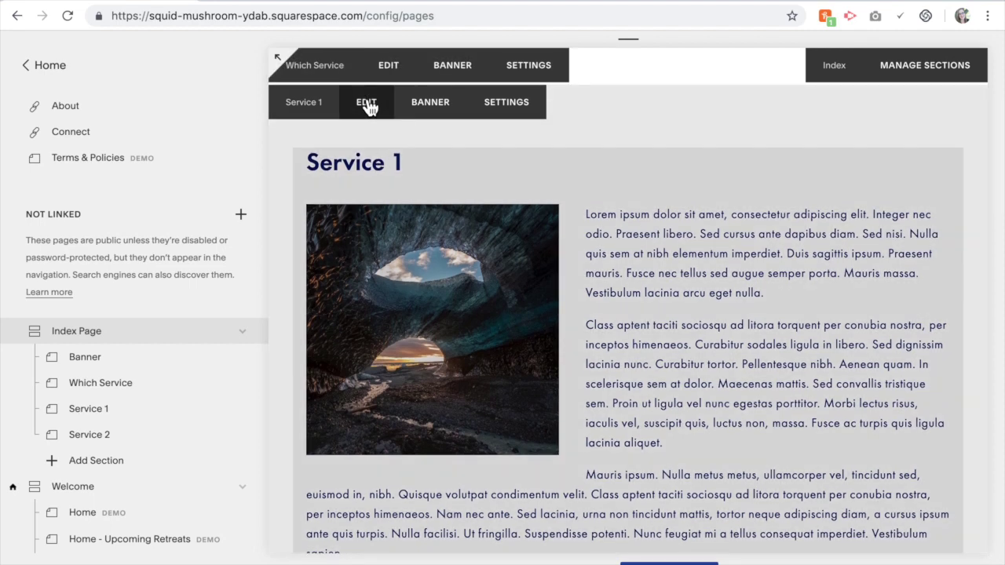
left_click(368, 106)
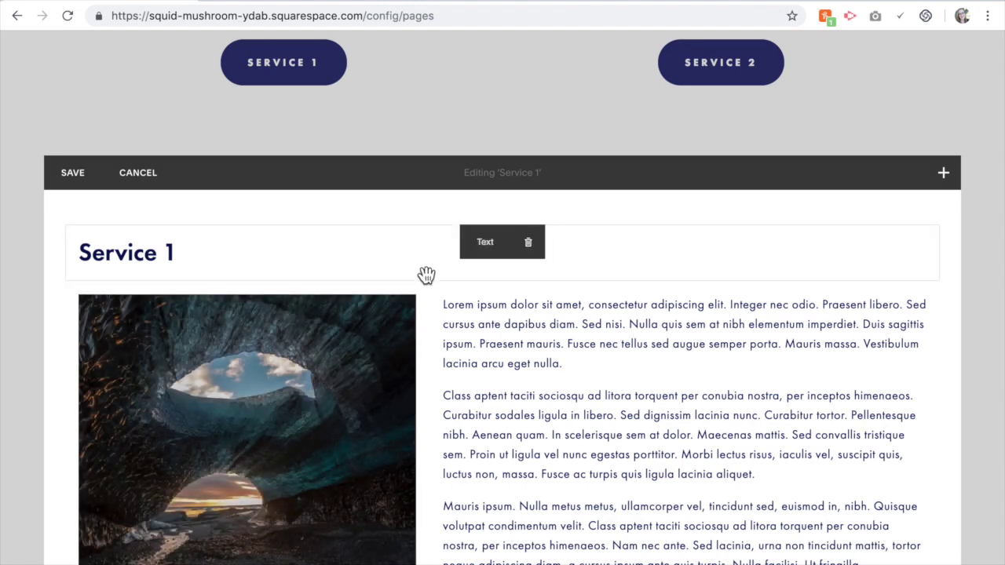
mouse_move(71, 233)
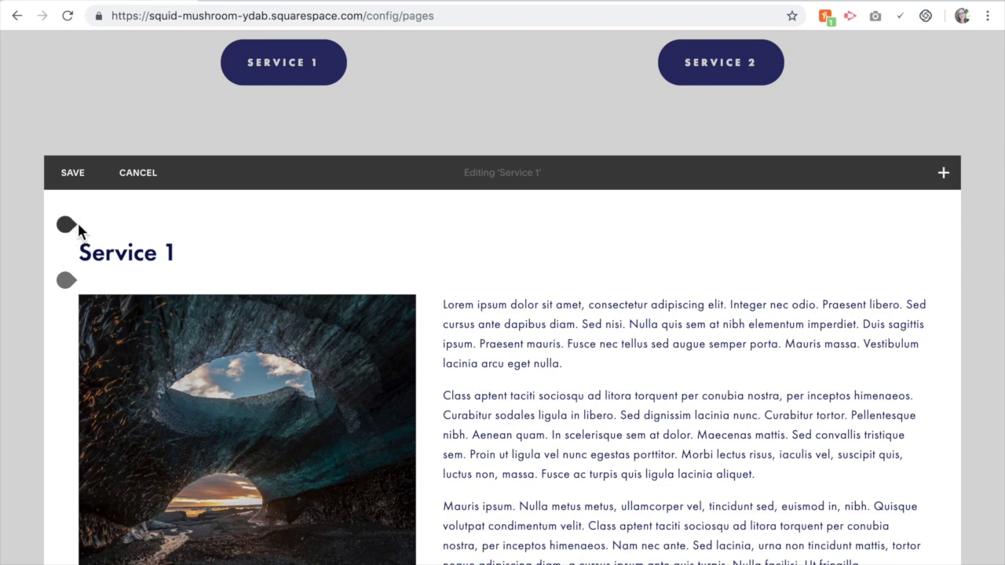
left_click(70, 229)
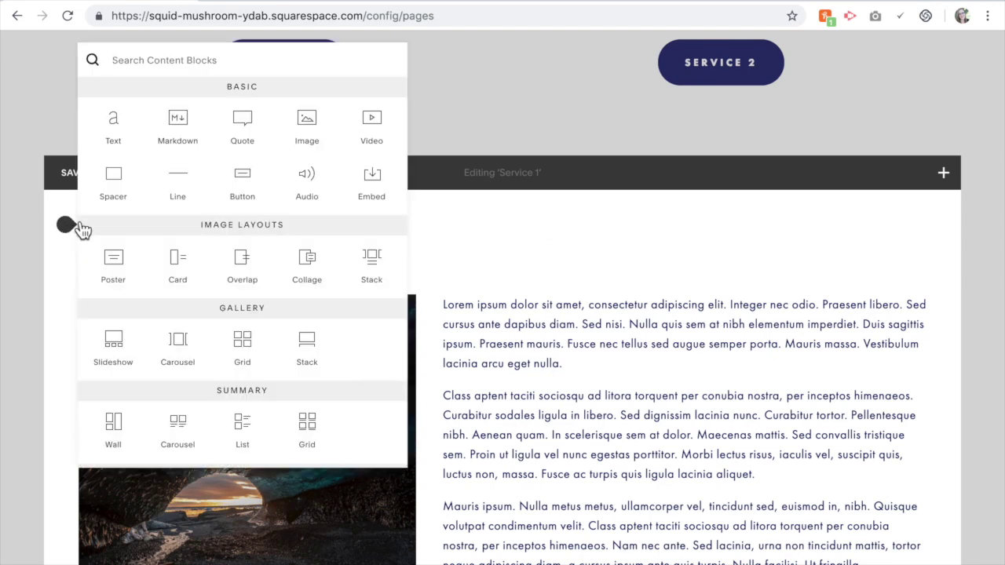
scroll(306, 282, "down", 1)
scroll(305, 283, "down", 4)
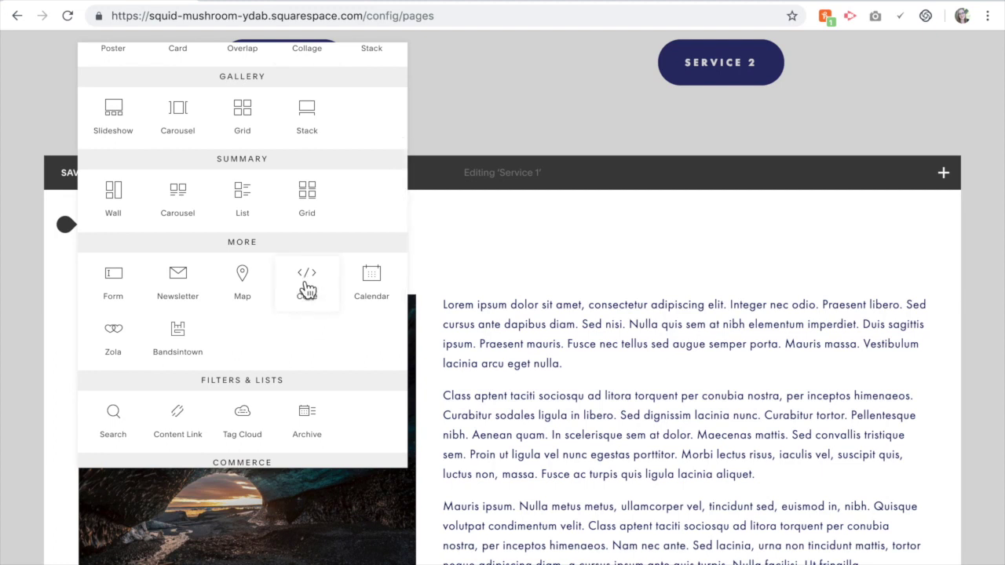
left_click(306, 284)
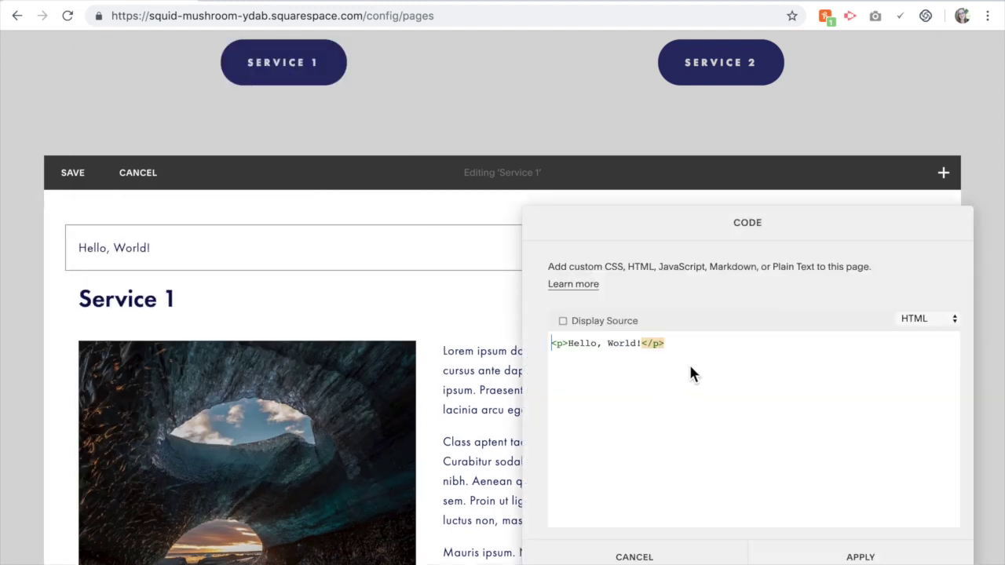
Replace the code block's placeholder HTML with <div id="service-1"></div>, apply it, and save the Service 1 section
left_click_drag(683, 348, 547, 352)
key("BackSpace")
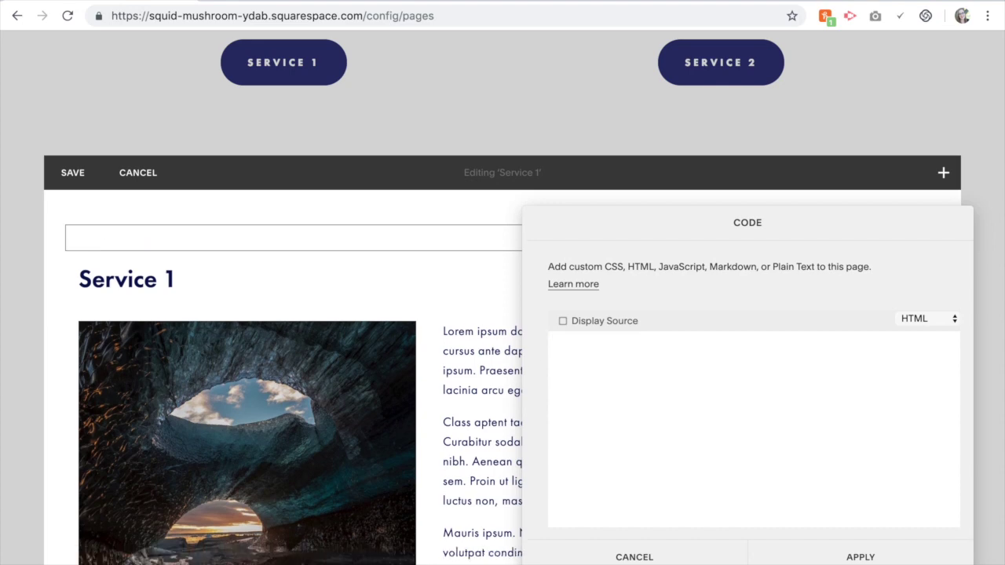
type("<div id=\"service-1\"></div>")
left_click_drag(602, 346, 656, 353)
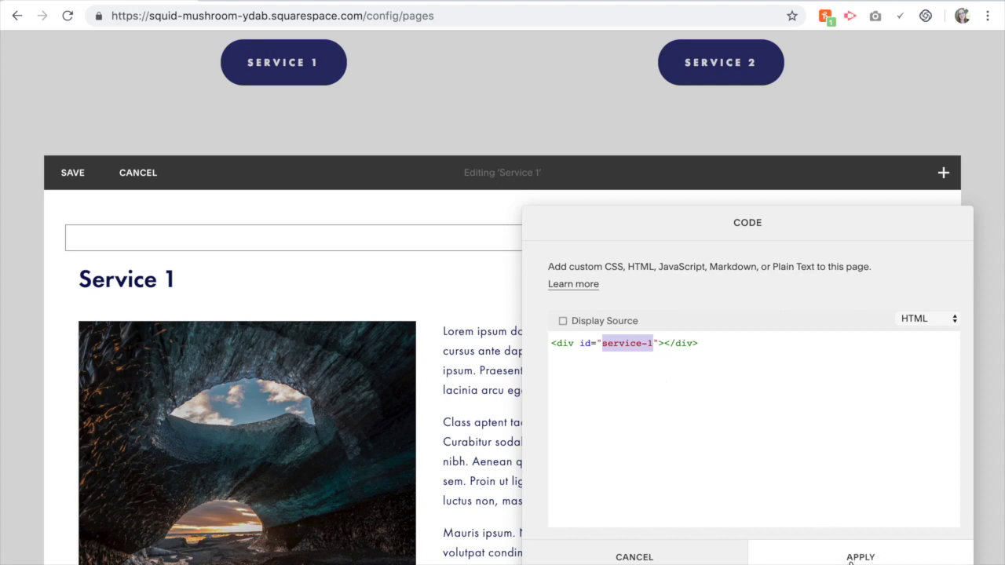
left_click(850, 559)
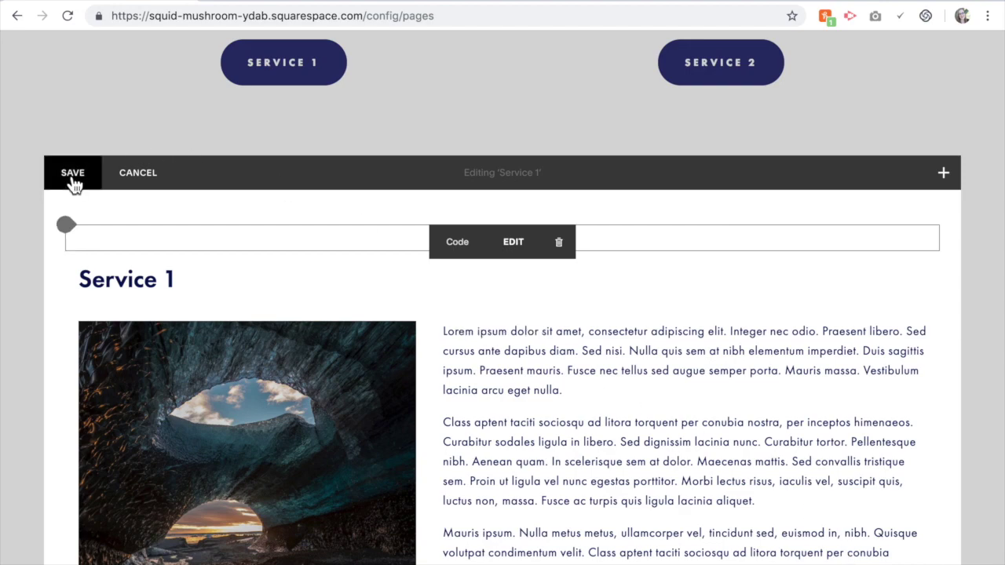
left_click(72, 179)
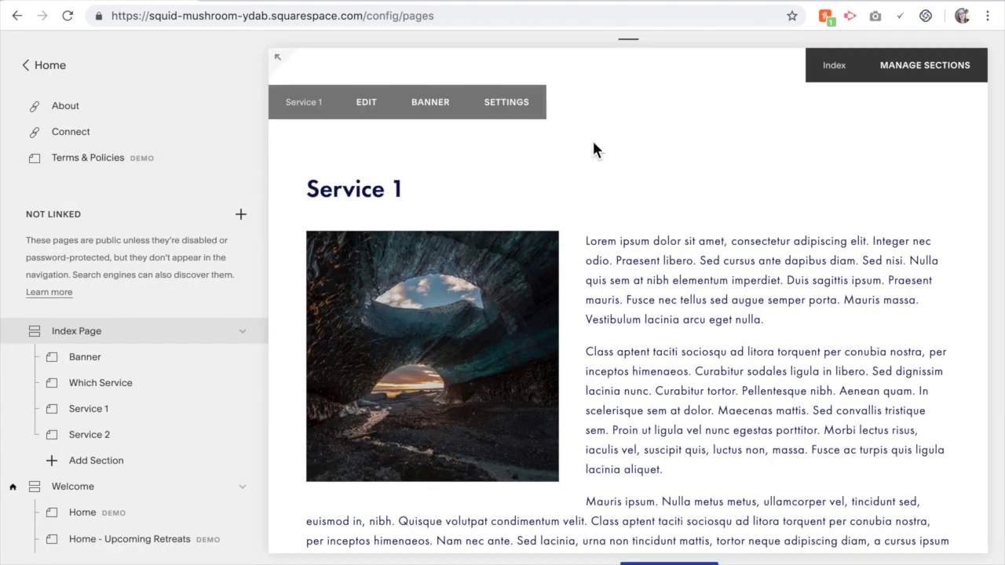
Open the Service 2 section for editing and insert a Code block above its heading
scroll(593, 149, "down", 8)
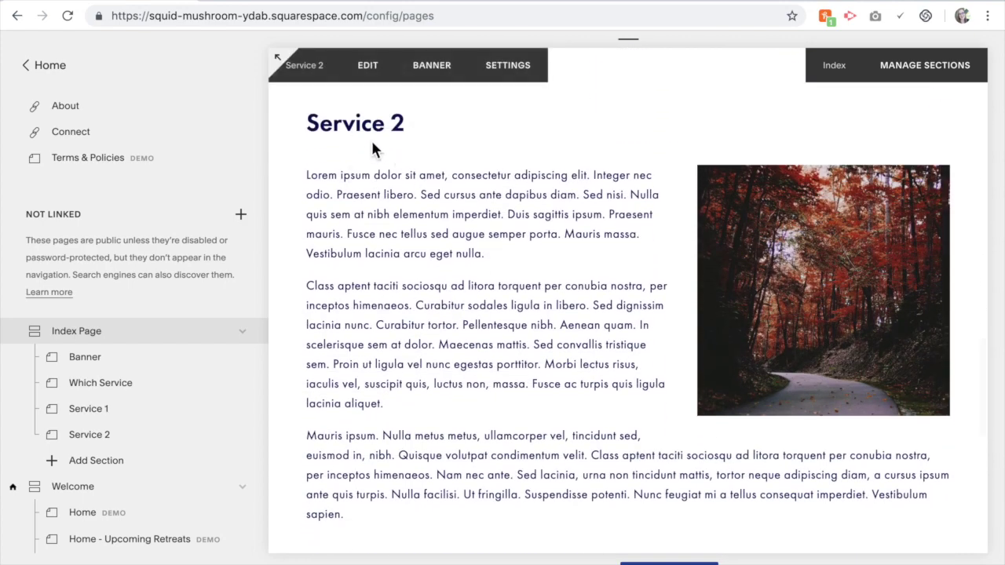
scroll(371, 140, "down", 1)
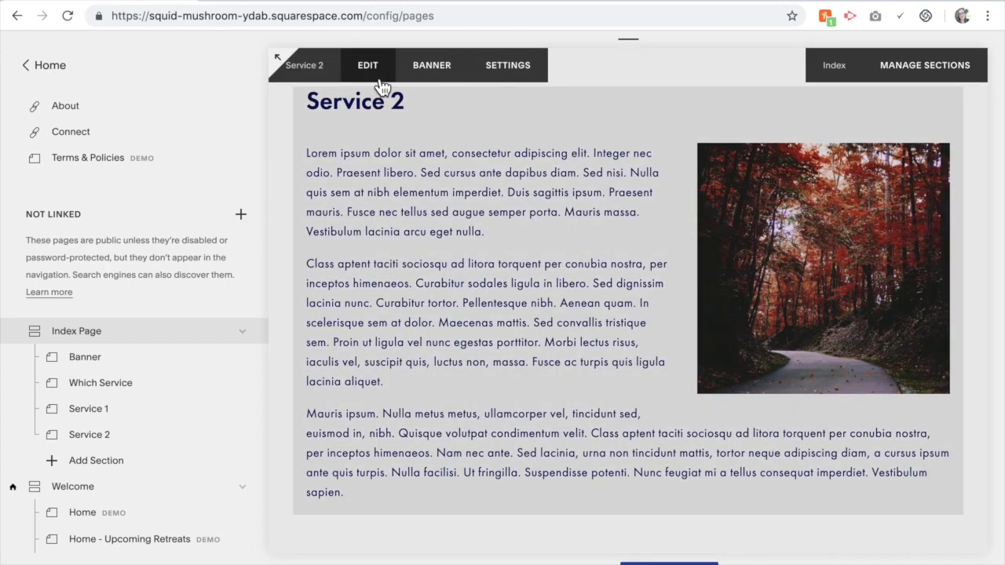
left_click(367, 65)
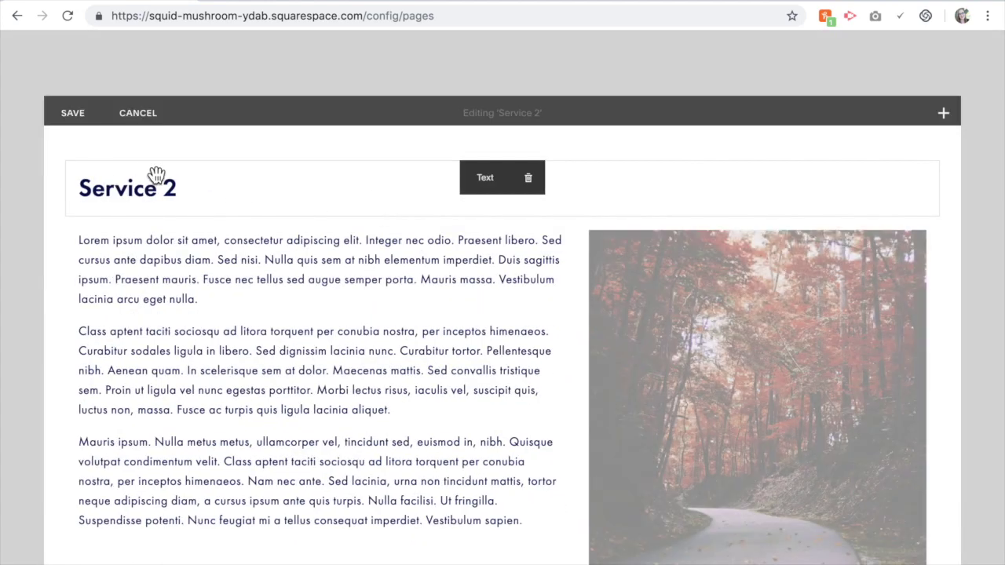
left_click(69, 163)
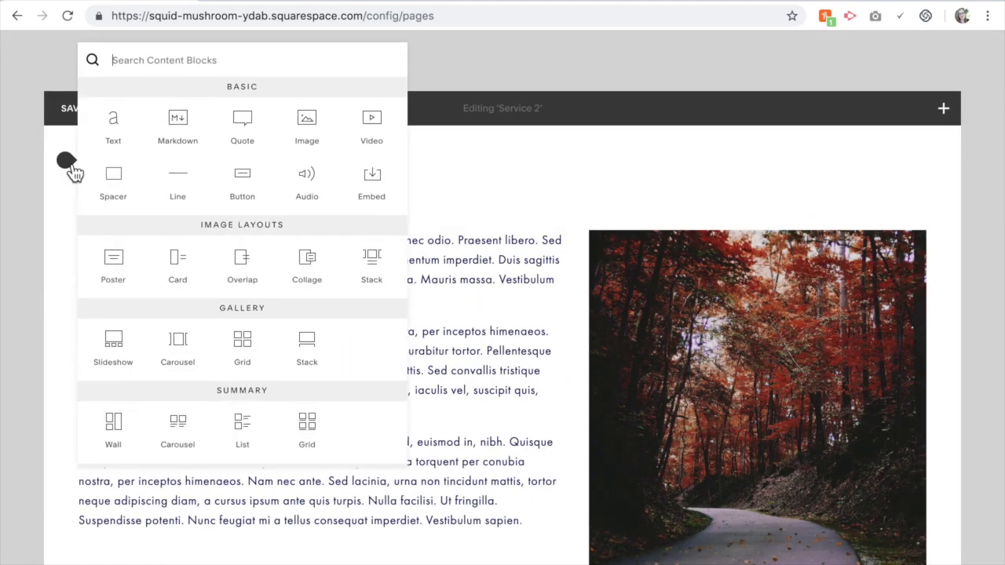
scroll(298, 353, "down", 5)
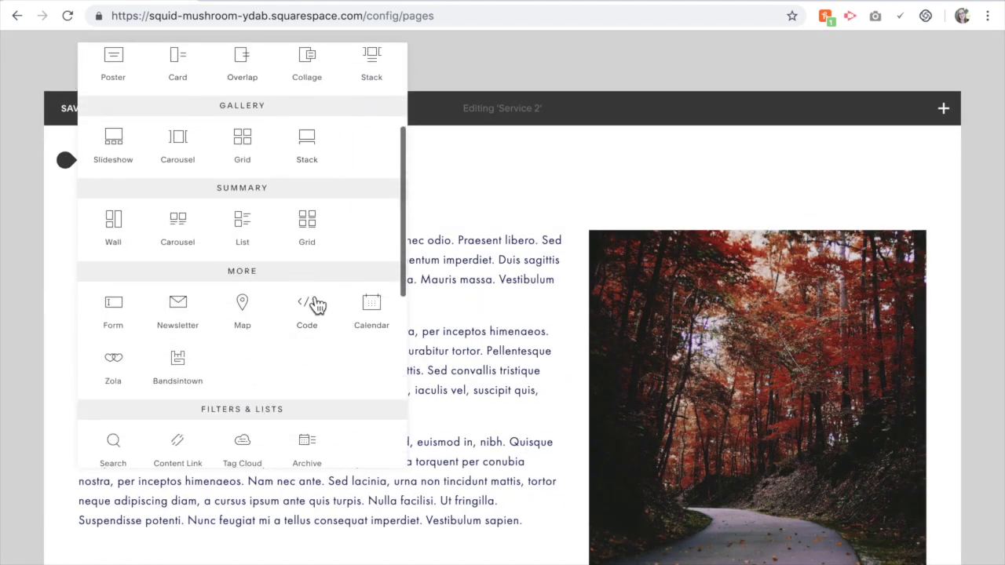
left_click(308, 307)
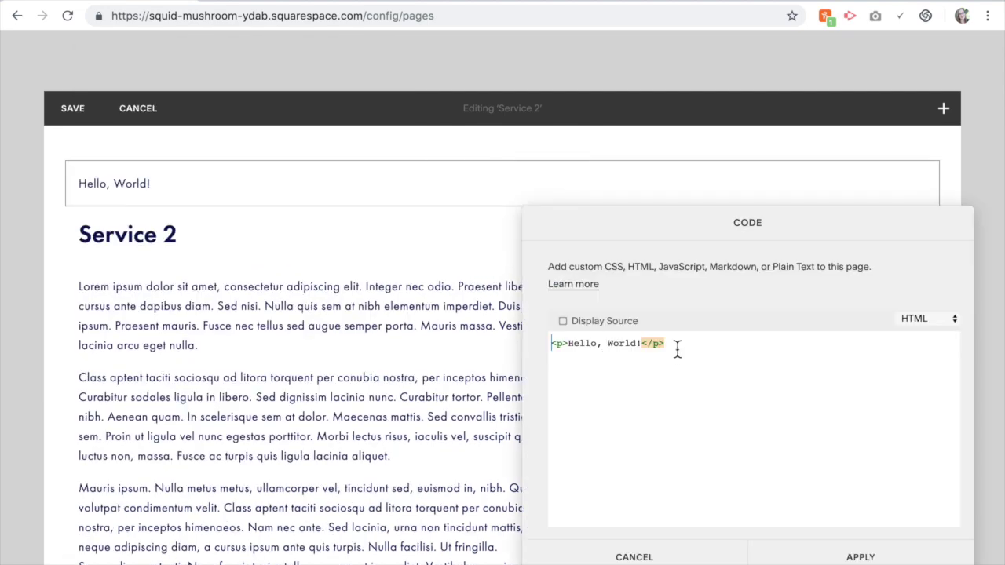
Replace the code block's placeholder HTML with <div id="service-2"></div>, apply it, and save the Service 2 section
left_click_drag(673, 343, 537, 352)
type("<div id=\"service-1\"></div>")
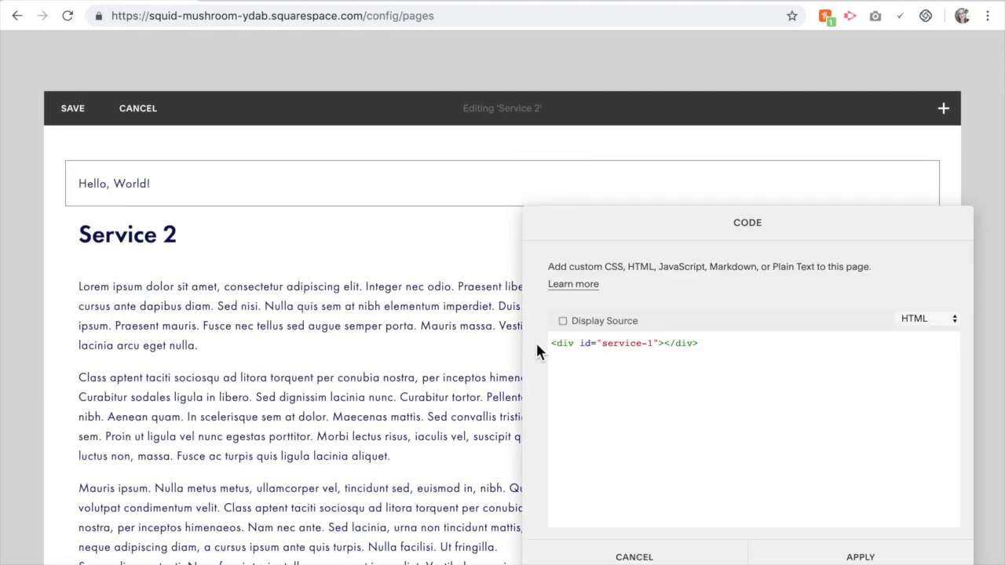
left_click(654, 343)
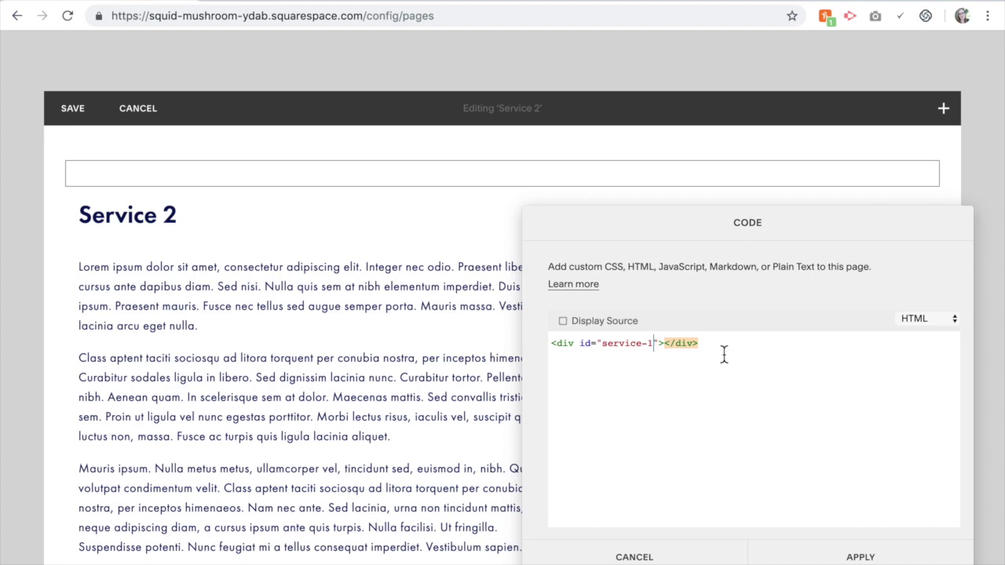
key("BackSpace")
type("2")
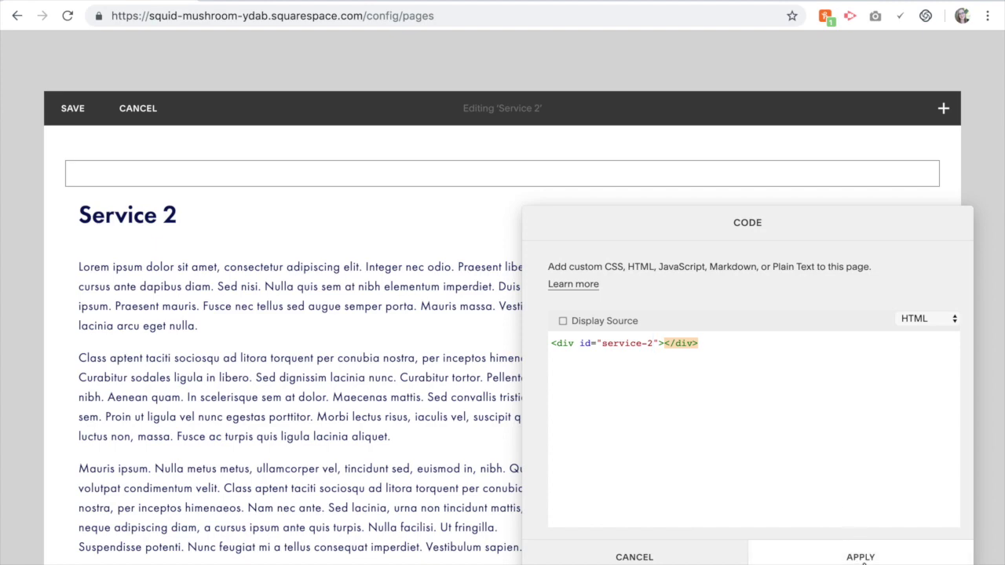
left_click(862, 559)
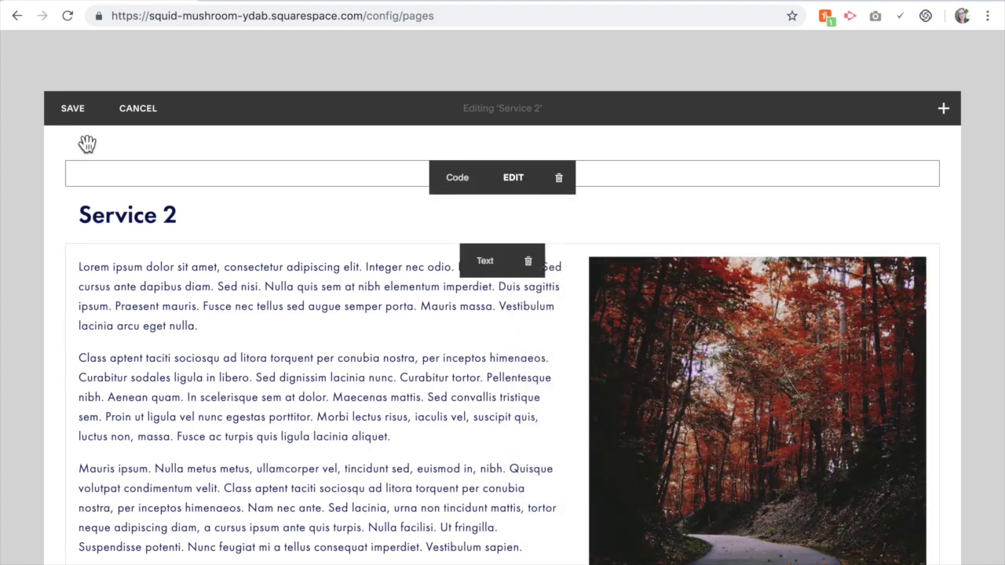
left_click(69, 110)
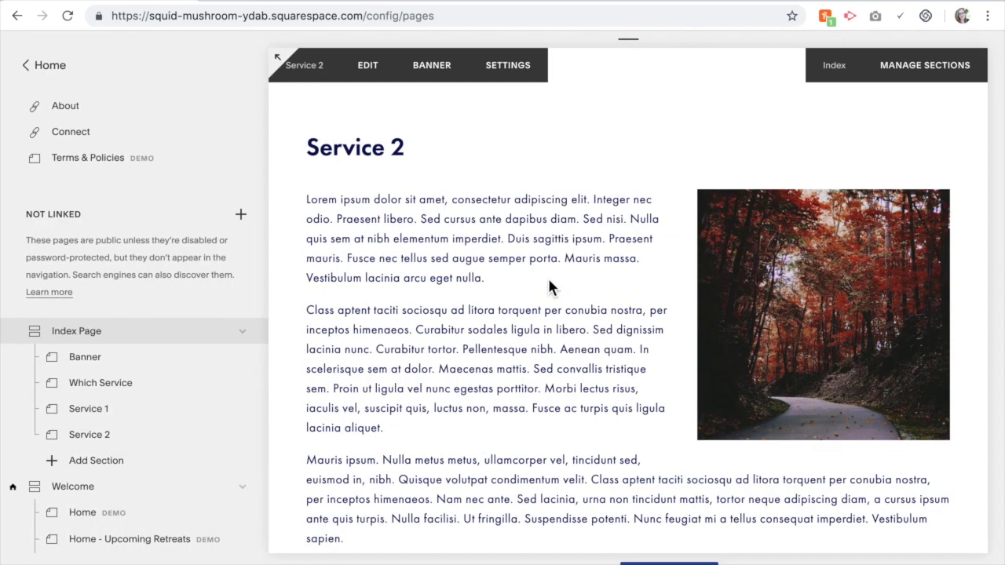
Open the Which Service section for editing and set the Service 1 button's clickthrough URL to #service-1
scroll(547, 275, "up", 15)
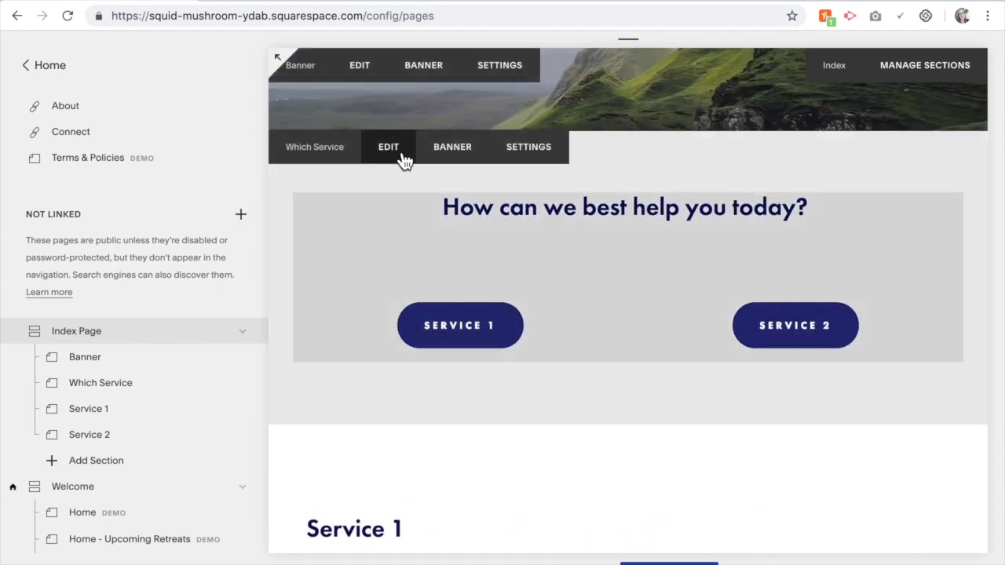
left_click(405, 159)
mouse_move(315, 416)
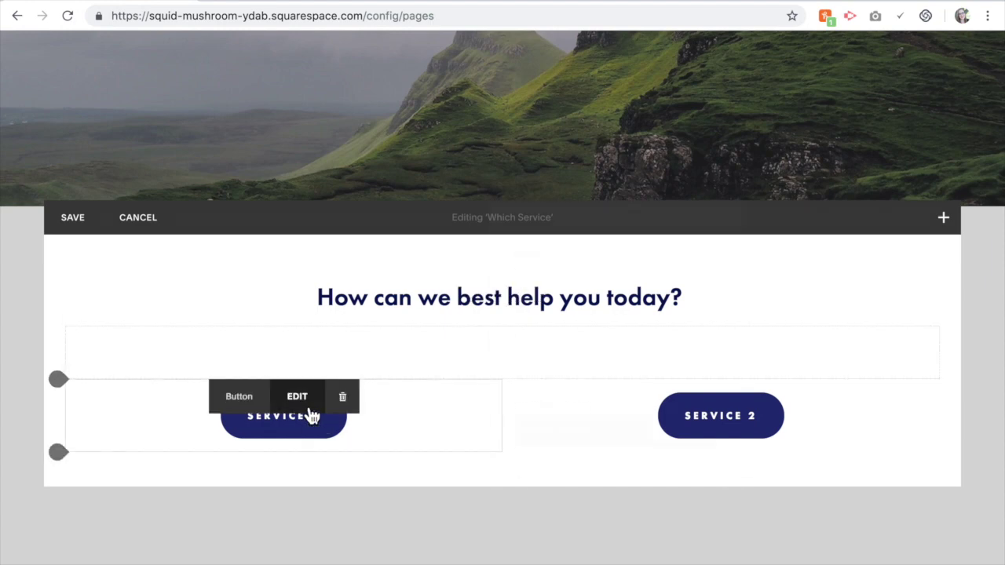
left_click(309, 409)
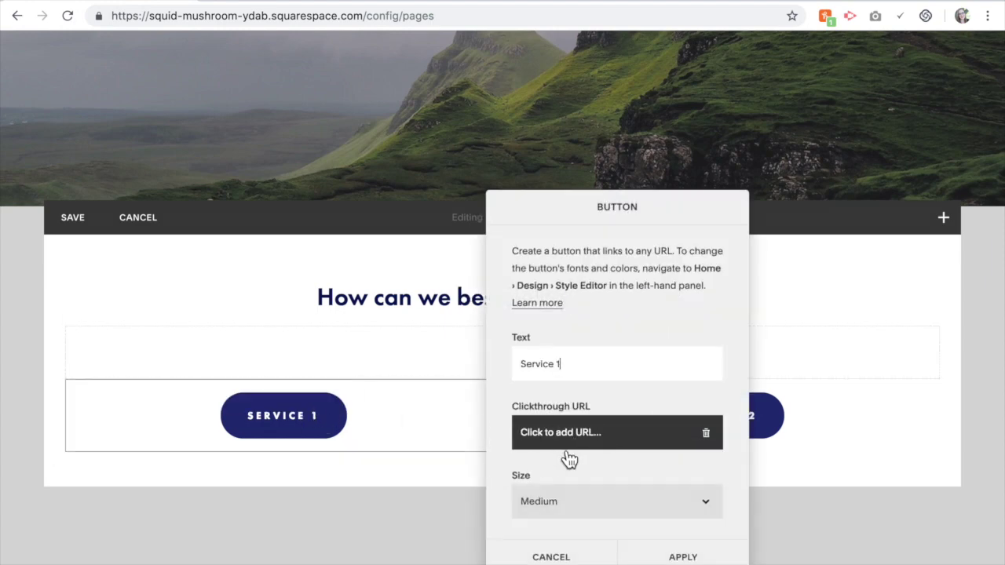
left_click(617, 451)
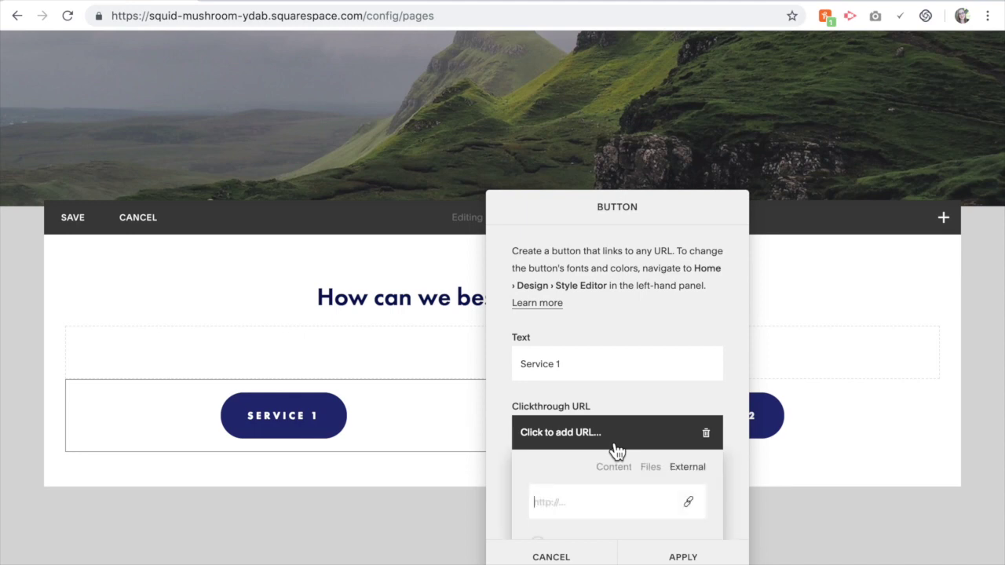
type("#service-1")
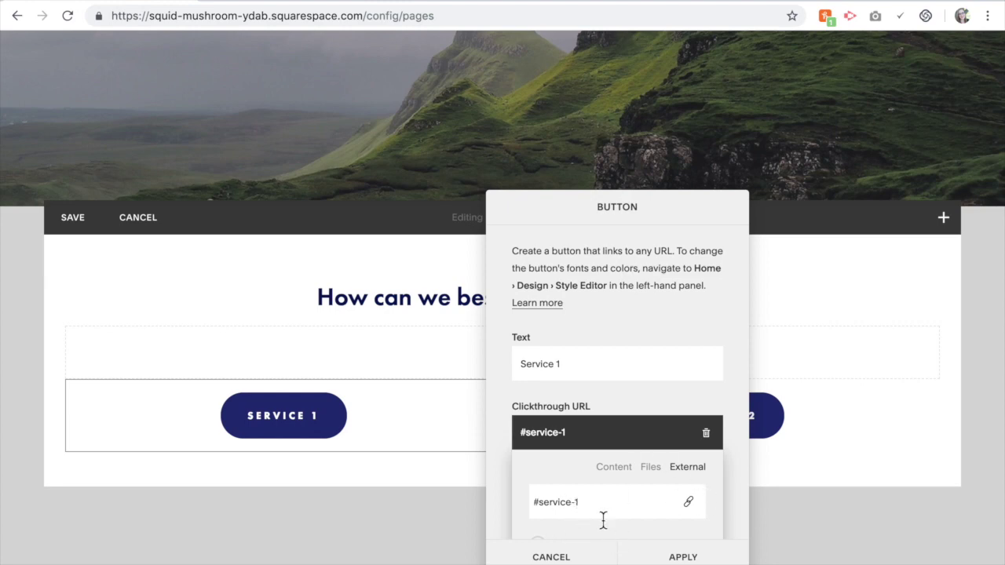
scroll(594, 507, "down", 3)
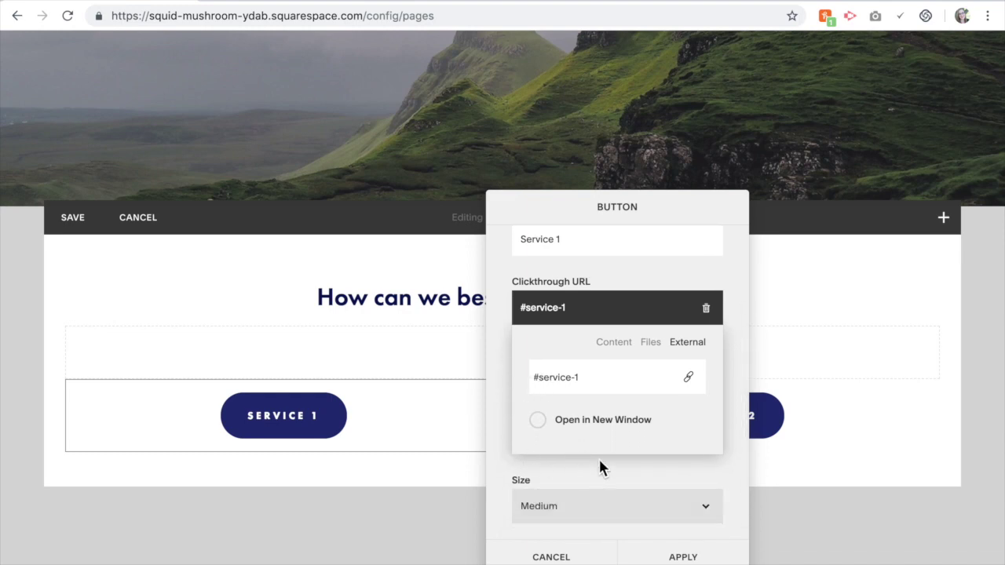
left_click(680, 556)
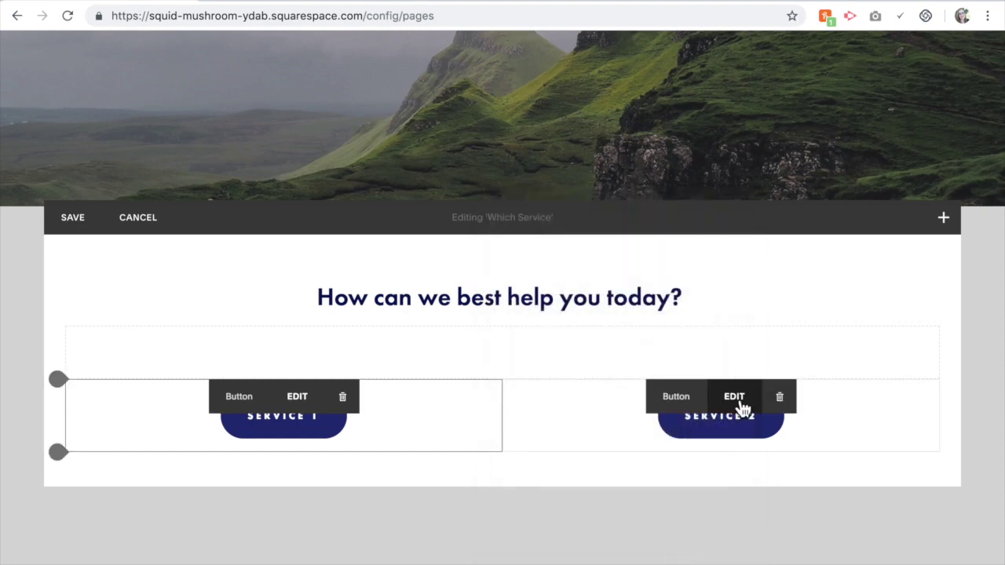
Set the Service 2 button's clickthrough URL to #service-2, apply it, and save the Which Service section
left_click(736, 398)
left_click(804, 433)
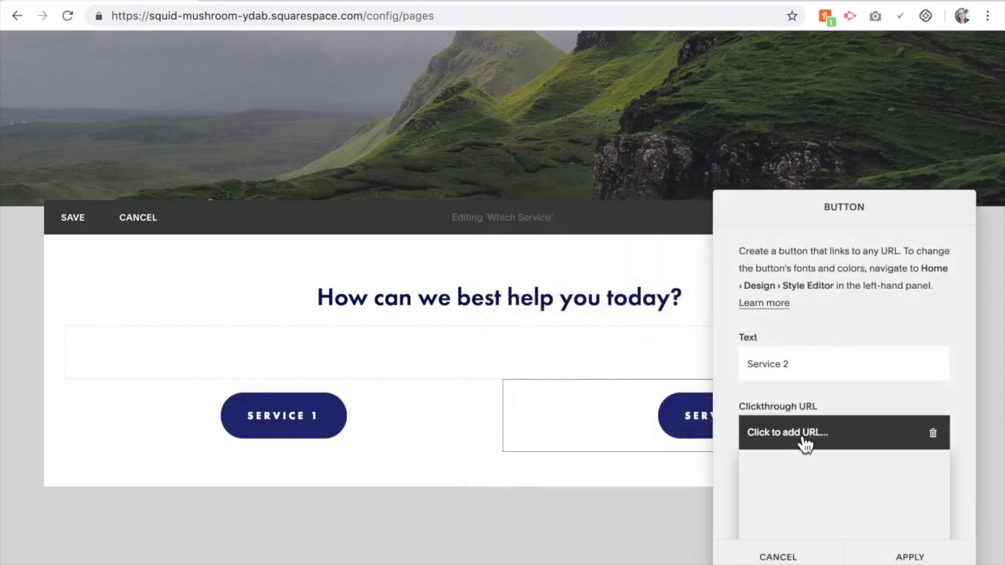
type("#service-2")
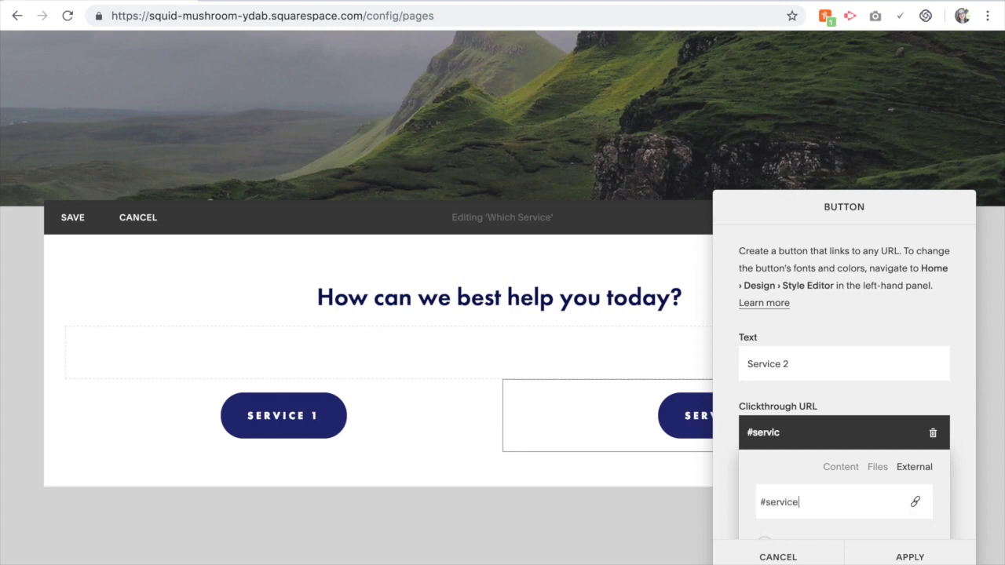
left_click(909, 556)
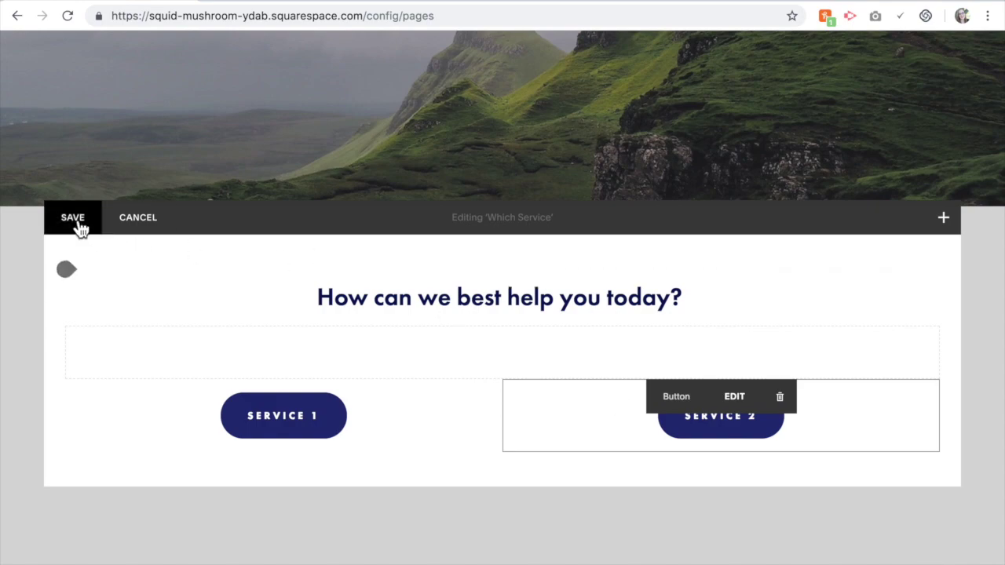
left_click(74, 222)
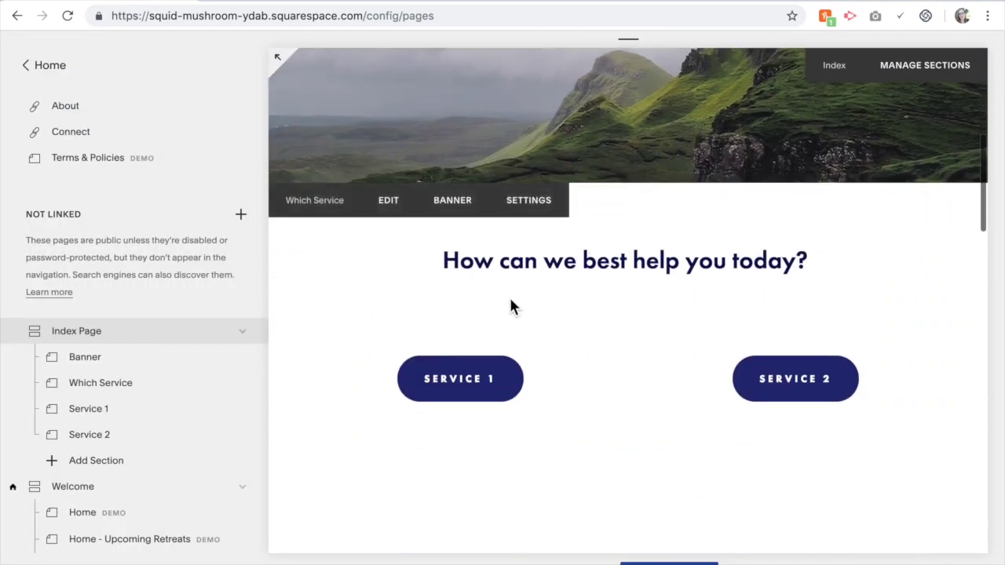
Test the Service 1 and Service 2 button links in the page preview and return to the Which Service section
left_click(478, 402)
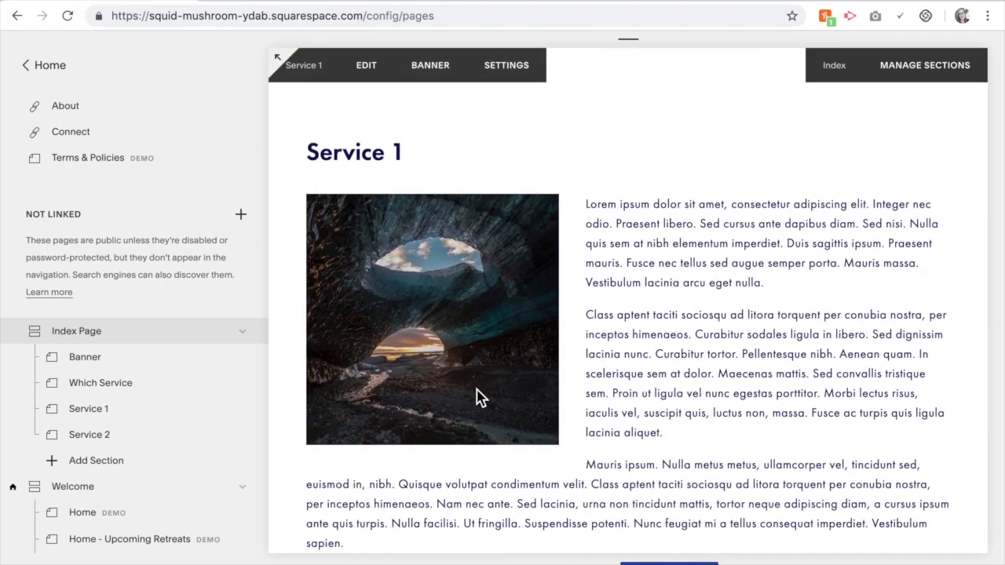
scroll(478, 392, "up", 6)
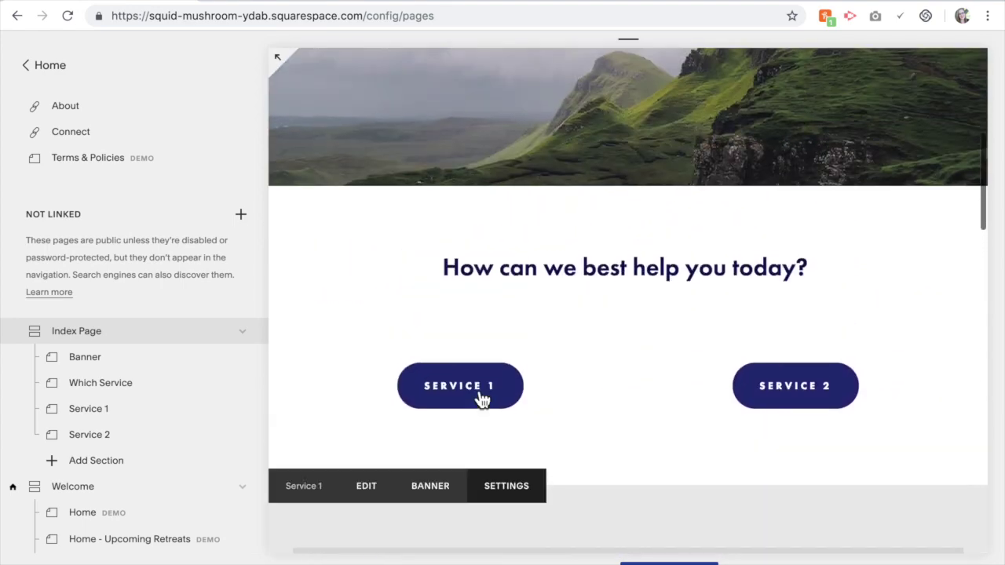
left_click(811, 412)
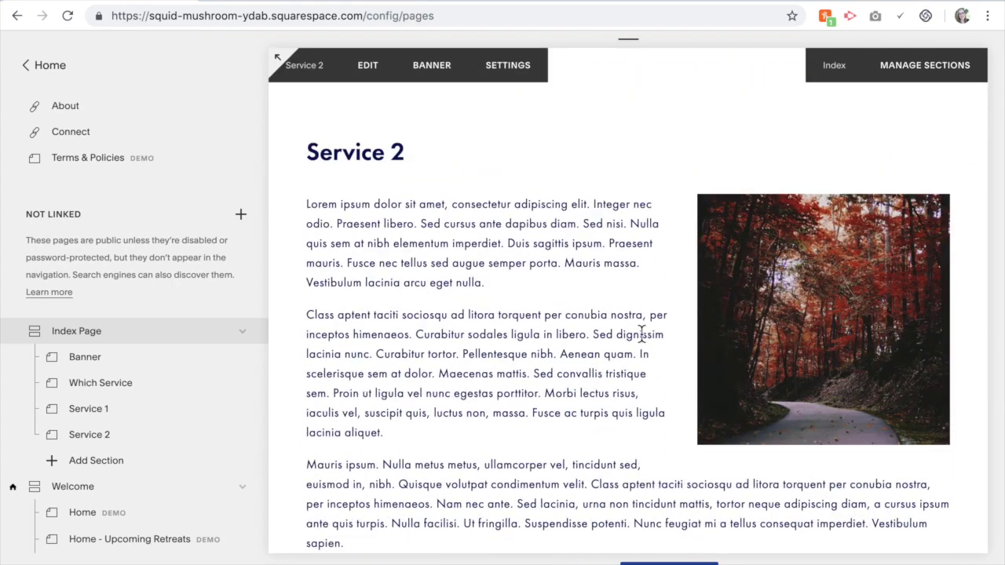
scroll(641, 333, "down", 4)
scroll(642, 337, "up", 1)
scroll(642, 337, "up", 3)
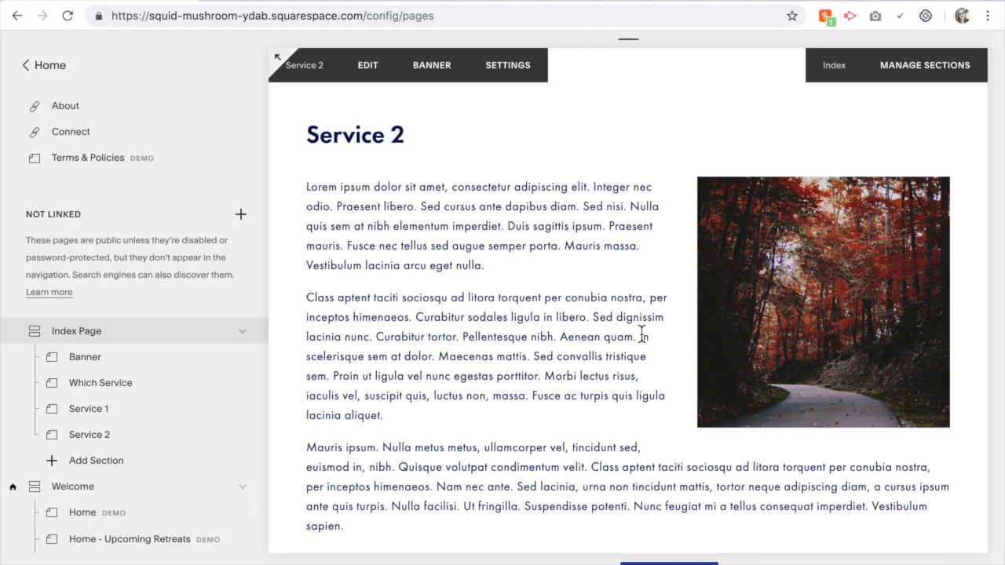
scroll(640, 335, "up", 10)
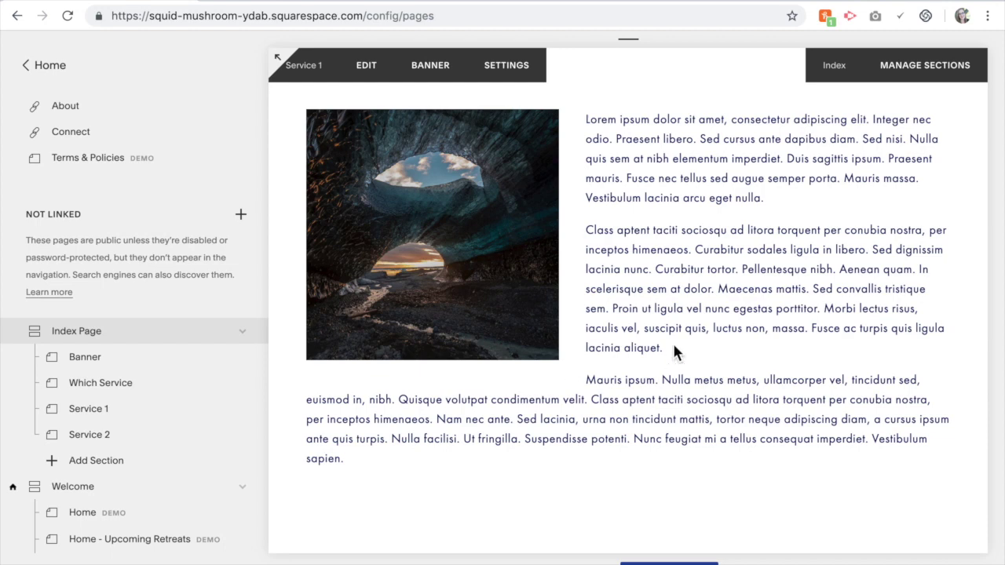
scroll(672, 341, "up", 8)
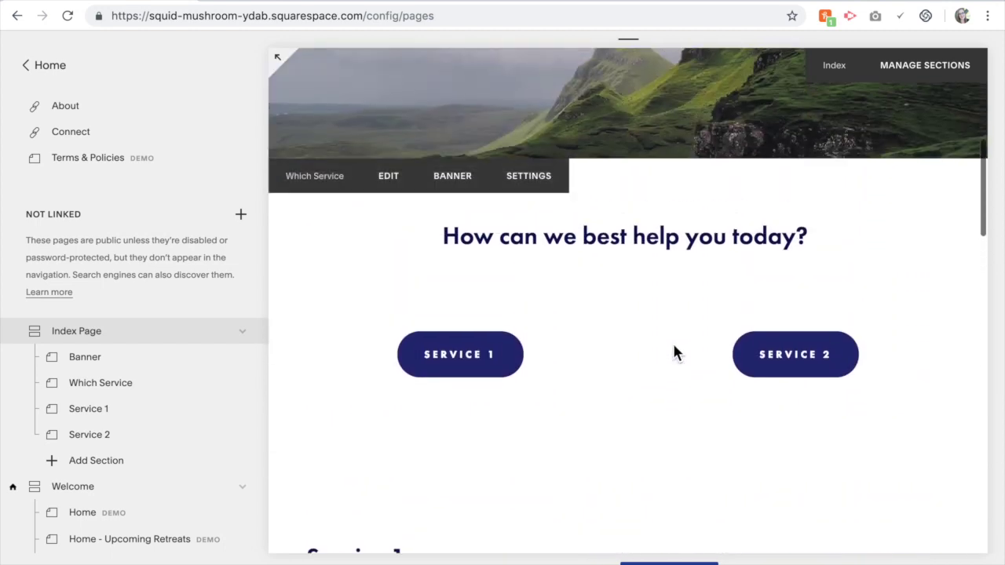